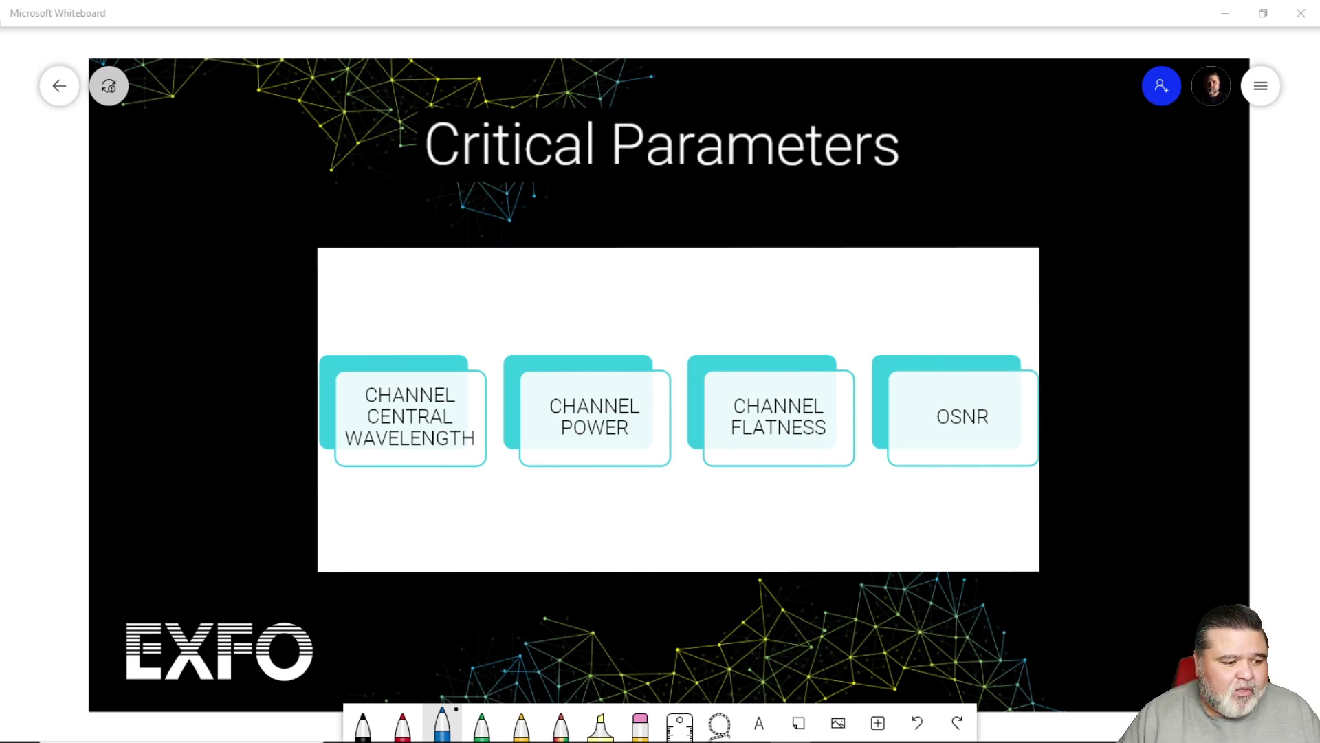
Discover the channel without saving the old trace and list its results: 1561.410 nm, -5.88 dBm, OSNR 47.41 dB
mouse_move(447, 739)
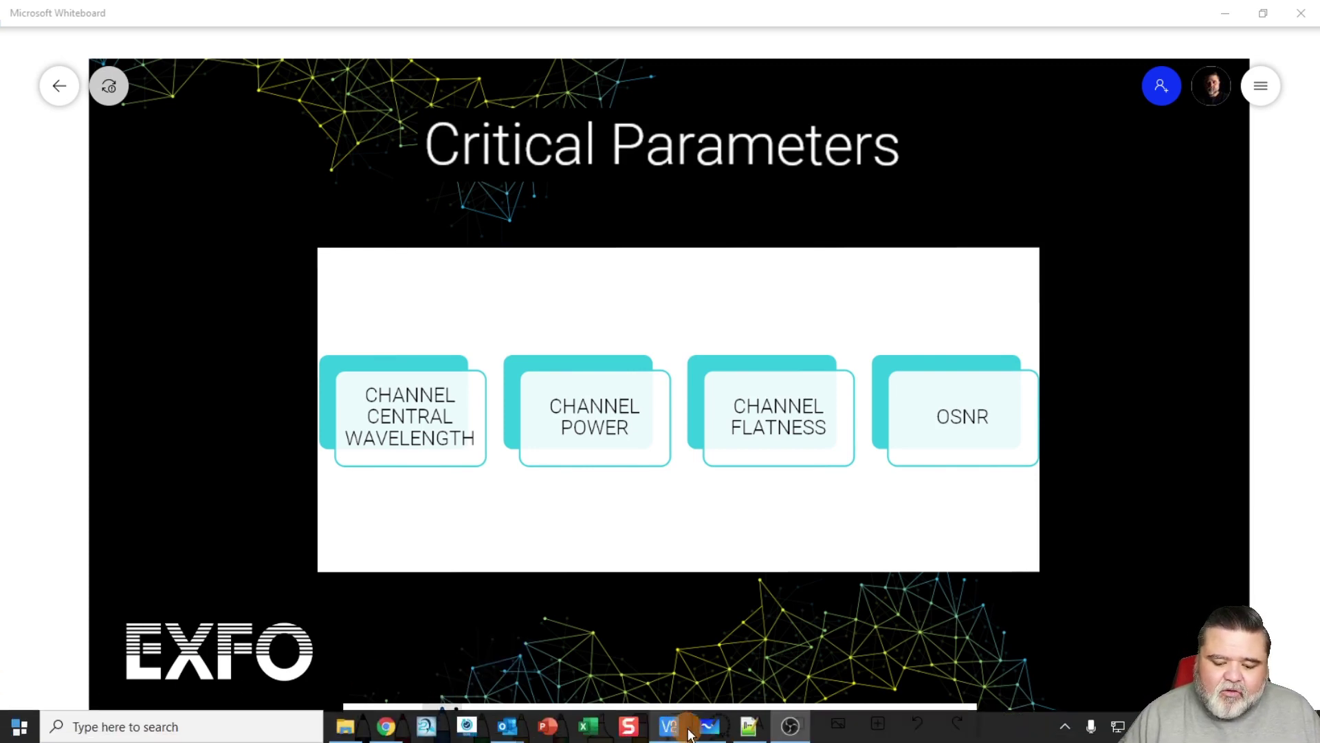
mouse_move(687, 734)
click(722, 678)
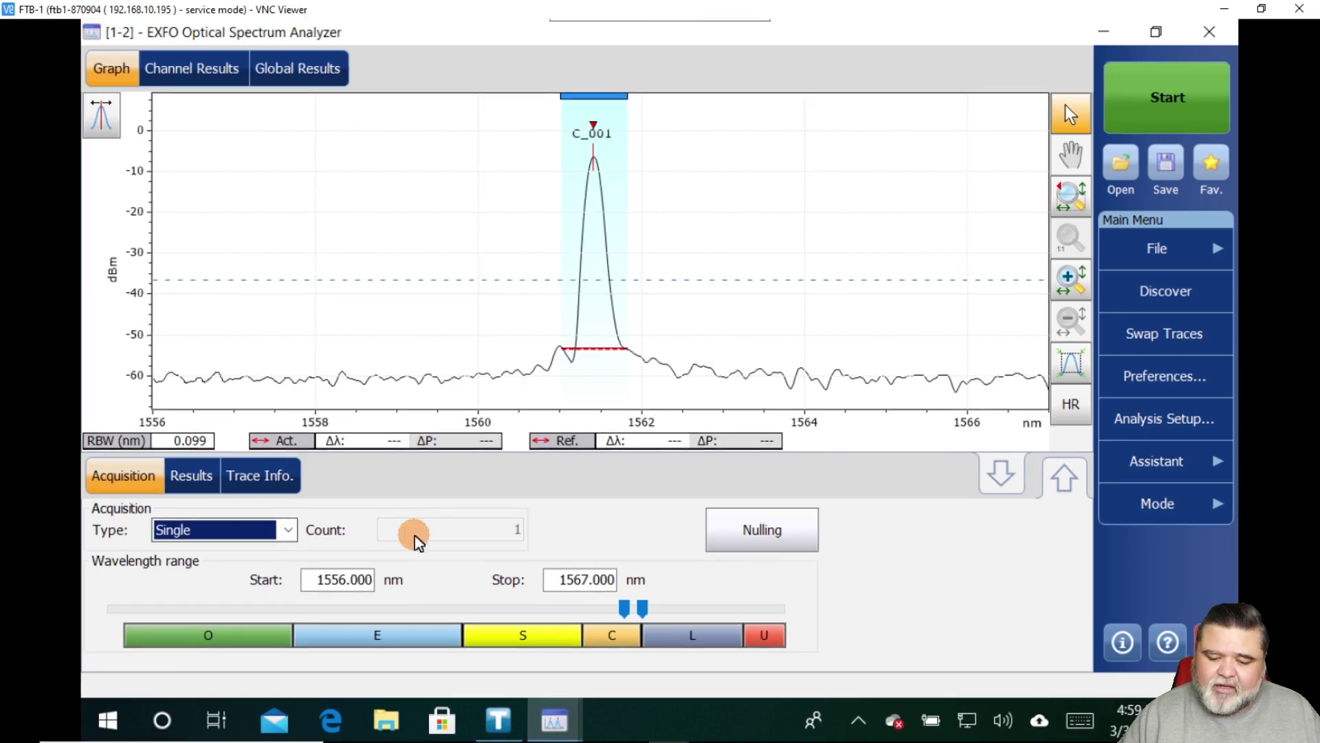
click(1137, 296)
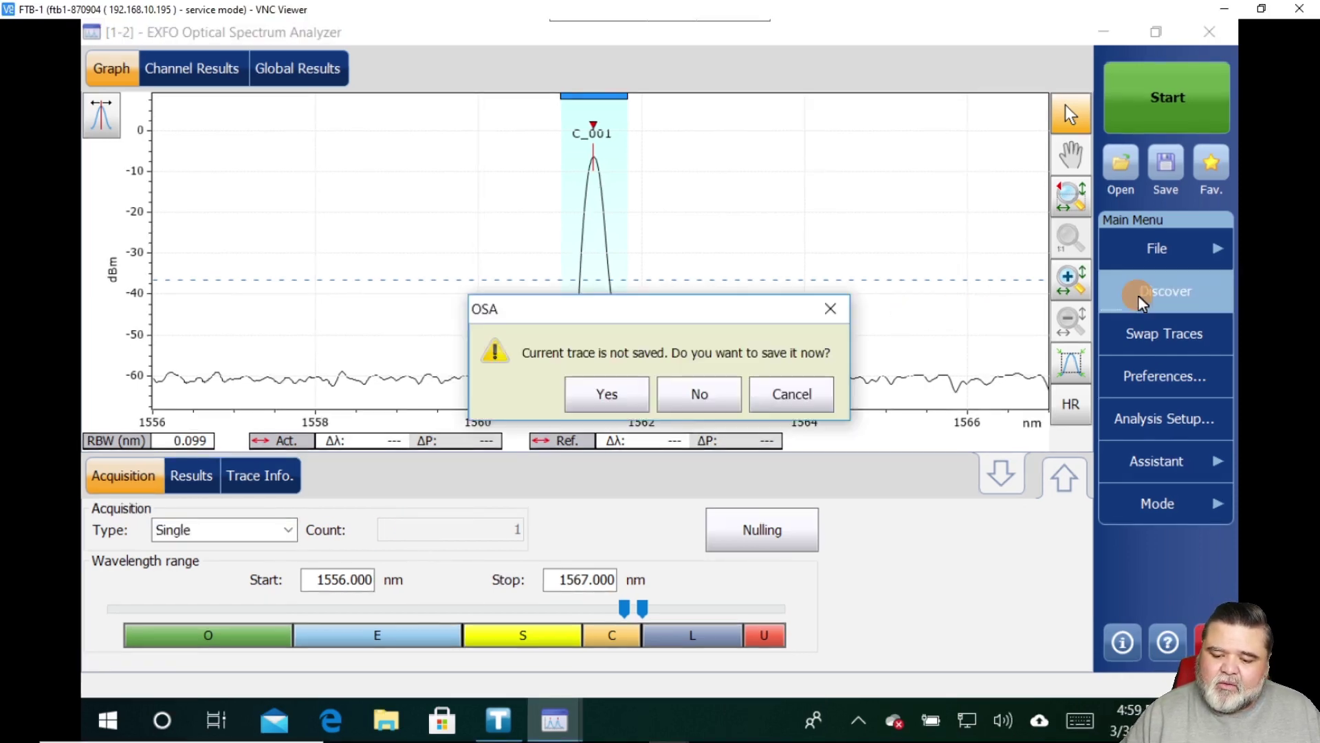
click(695, 404)
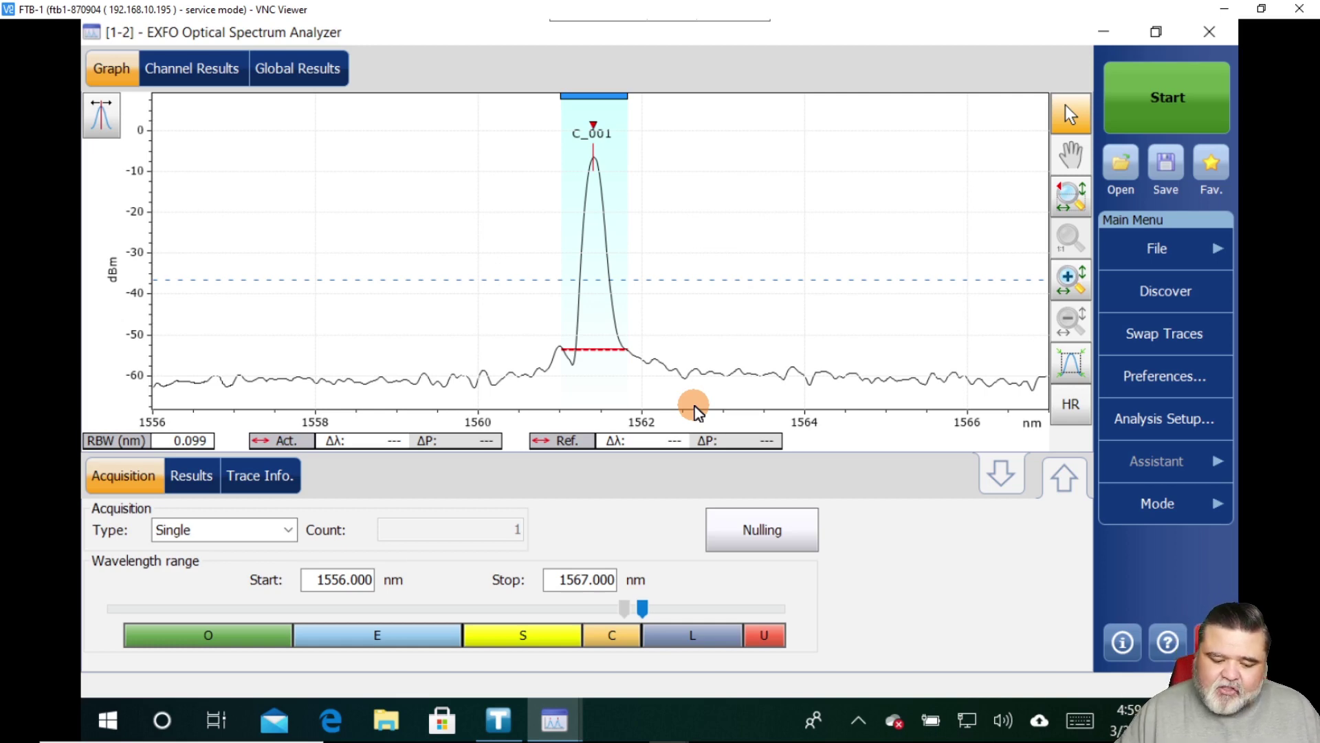
click(184, 475)
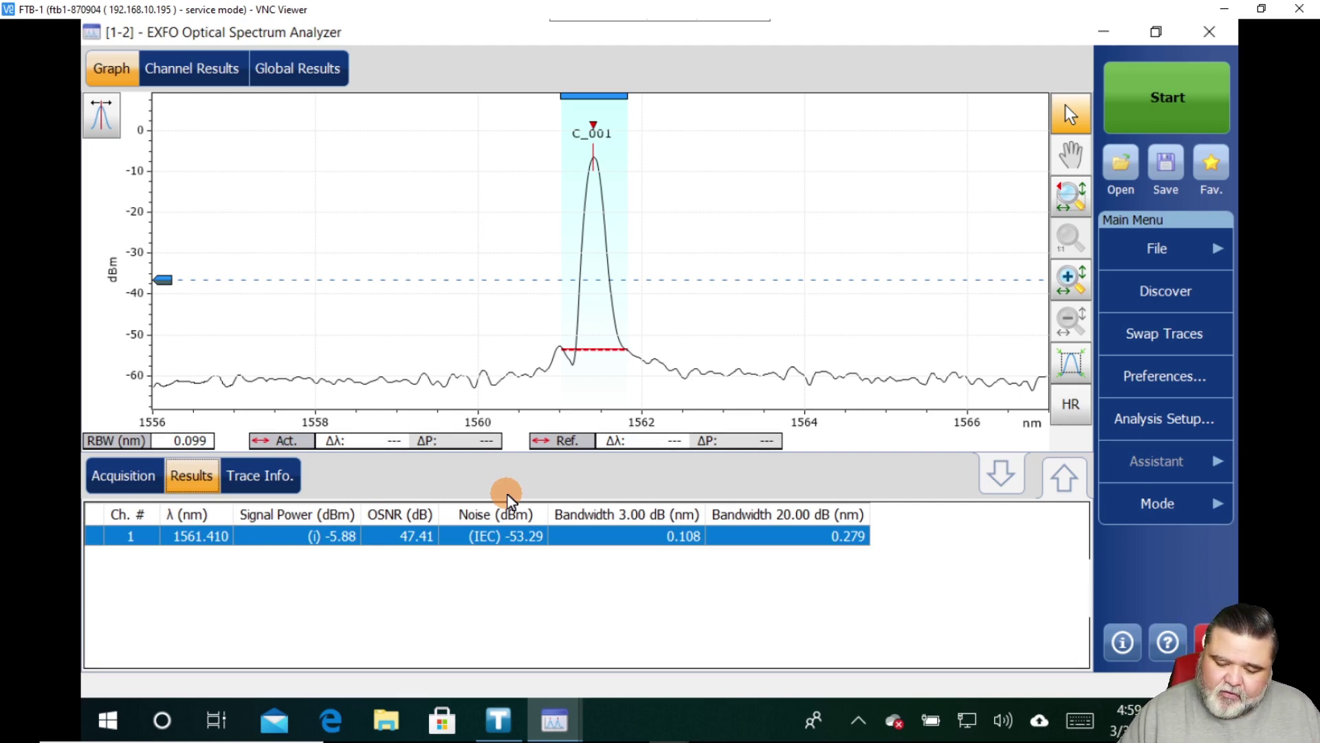
Overwrite the current analysis setup with the ITU 100 GHz.osawdmsetup favorite
click(1145, 420)
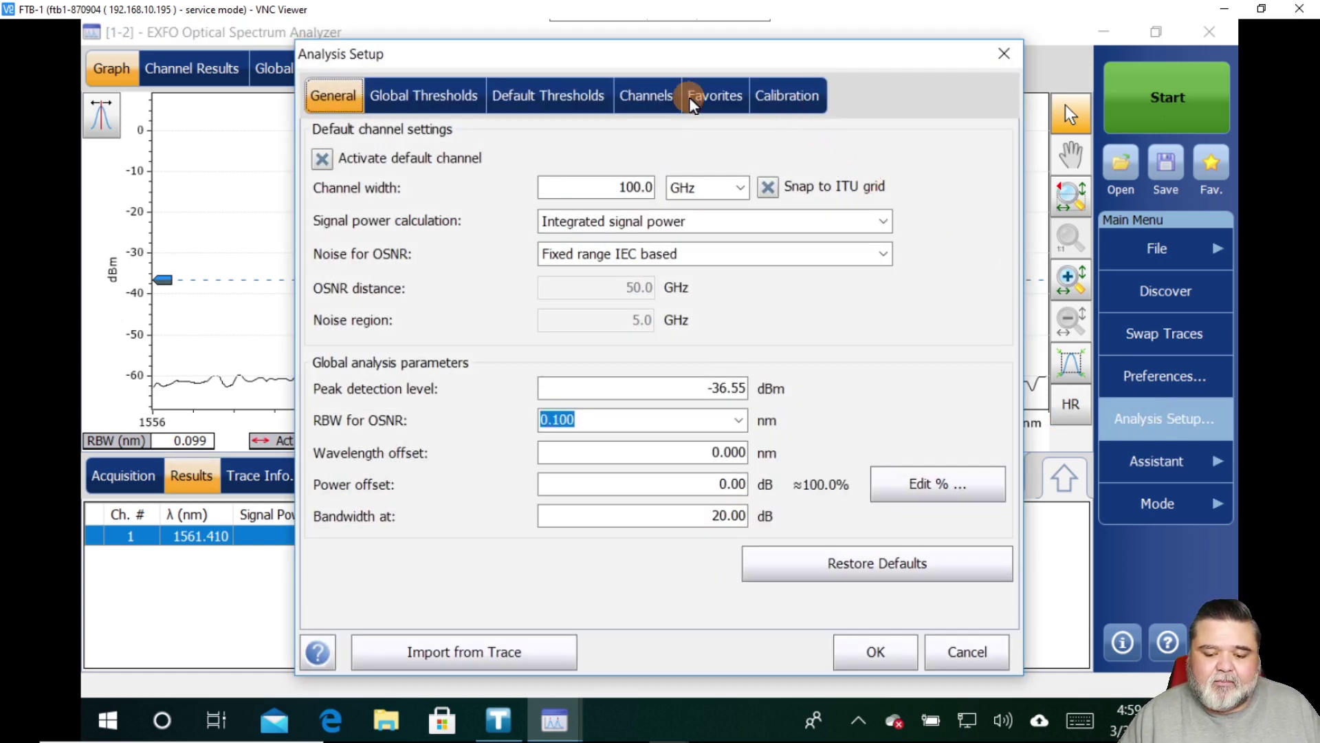
click(705, 97)
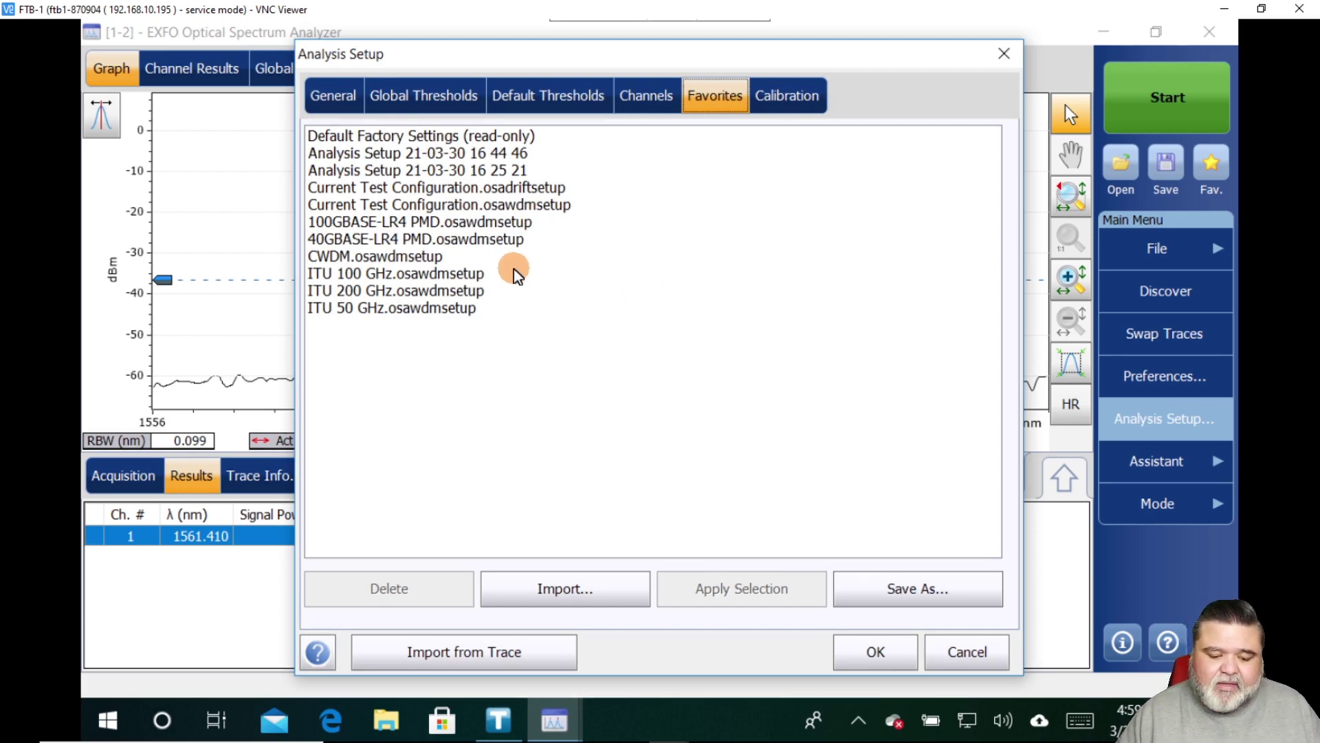
click(479, 275)
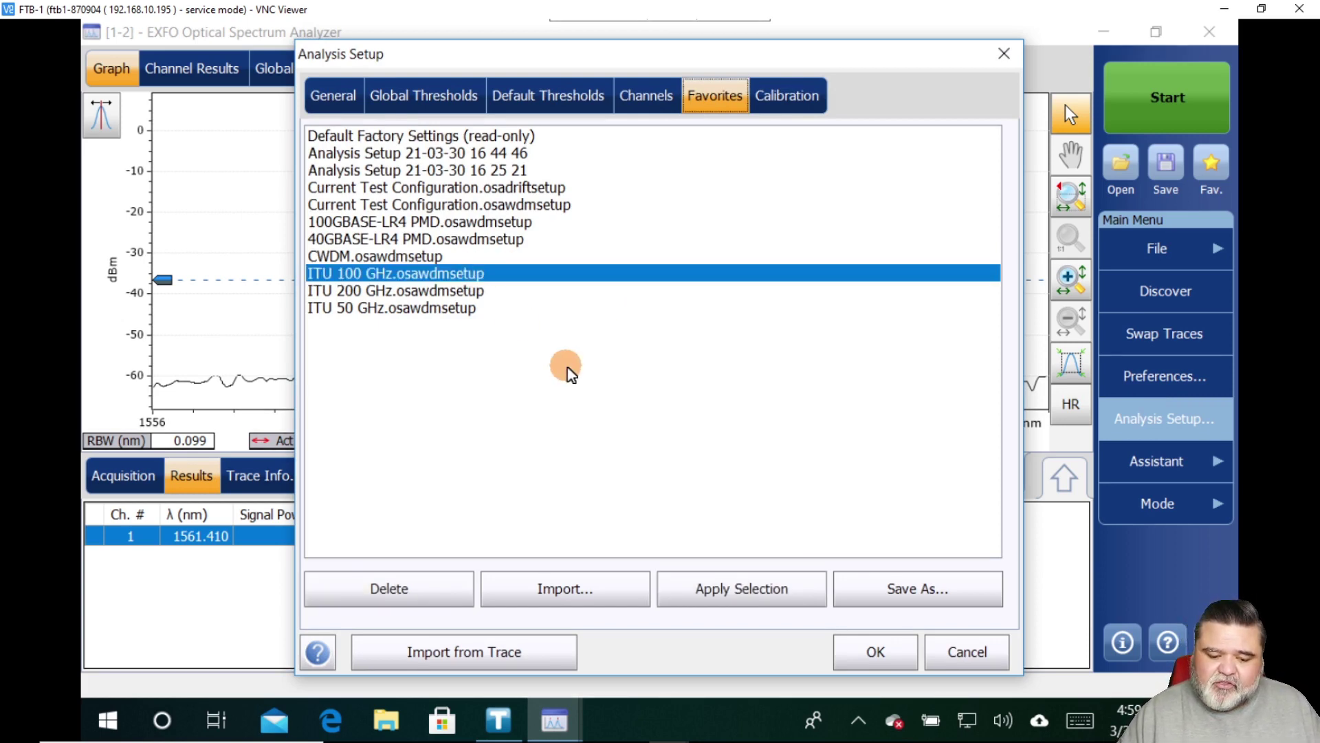
click(731, 597)
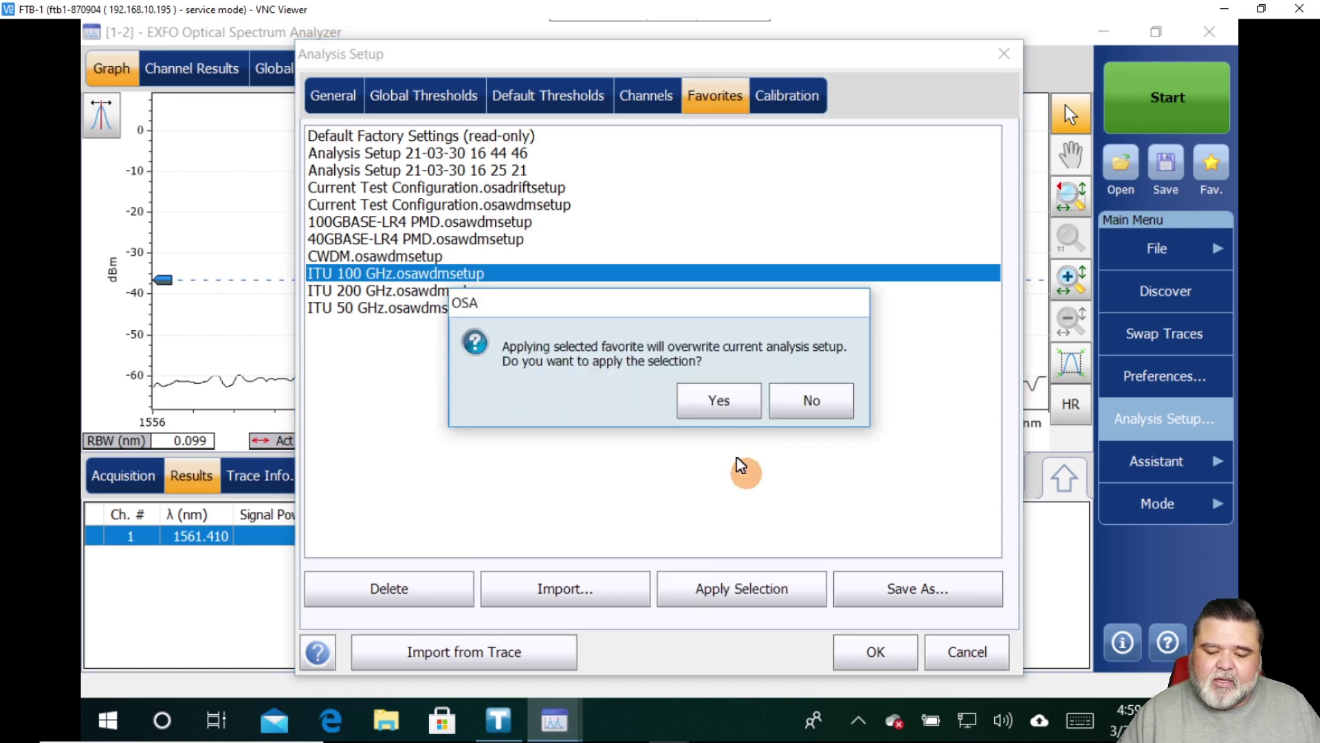
click(735, 411)
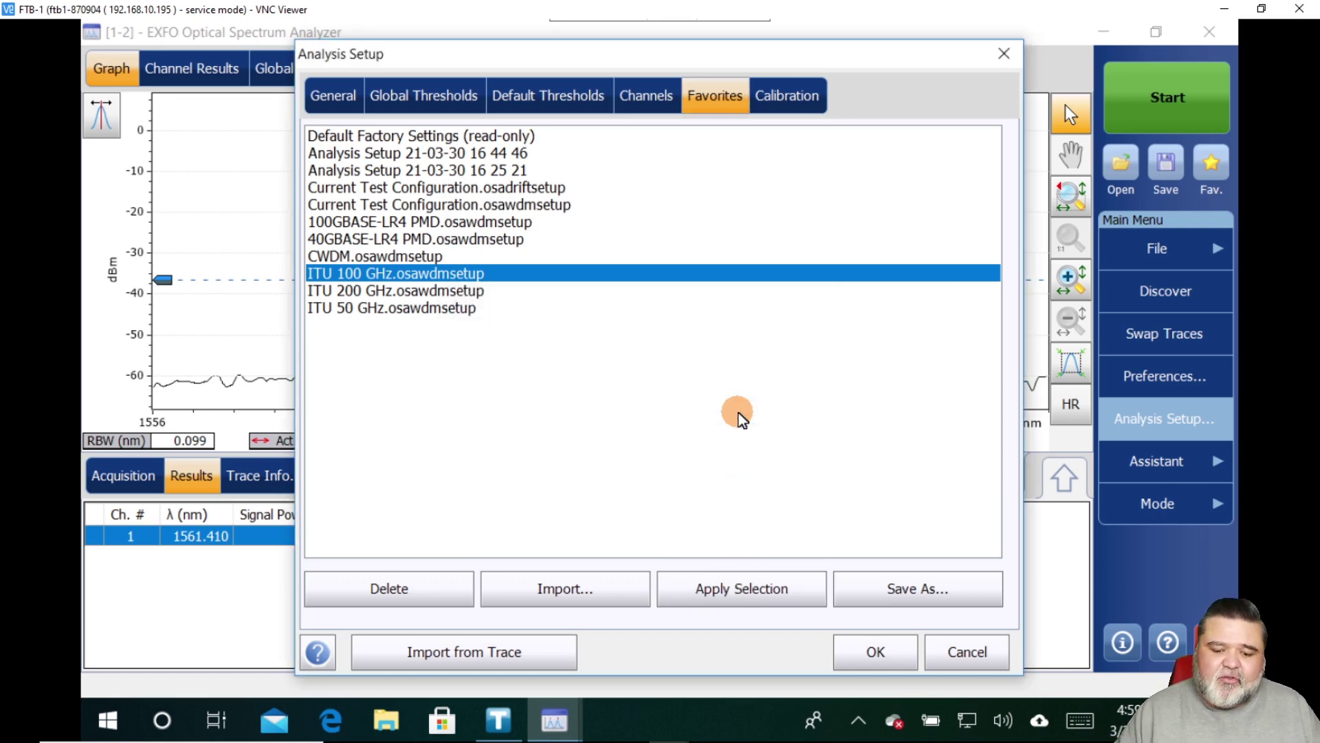
click(868, 650)
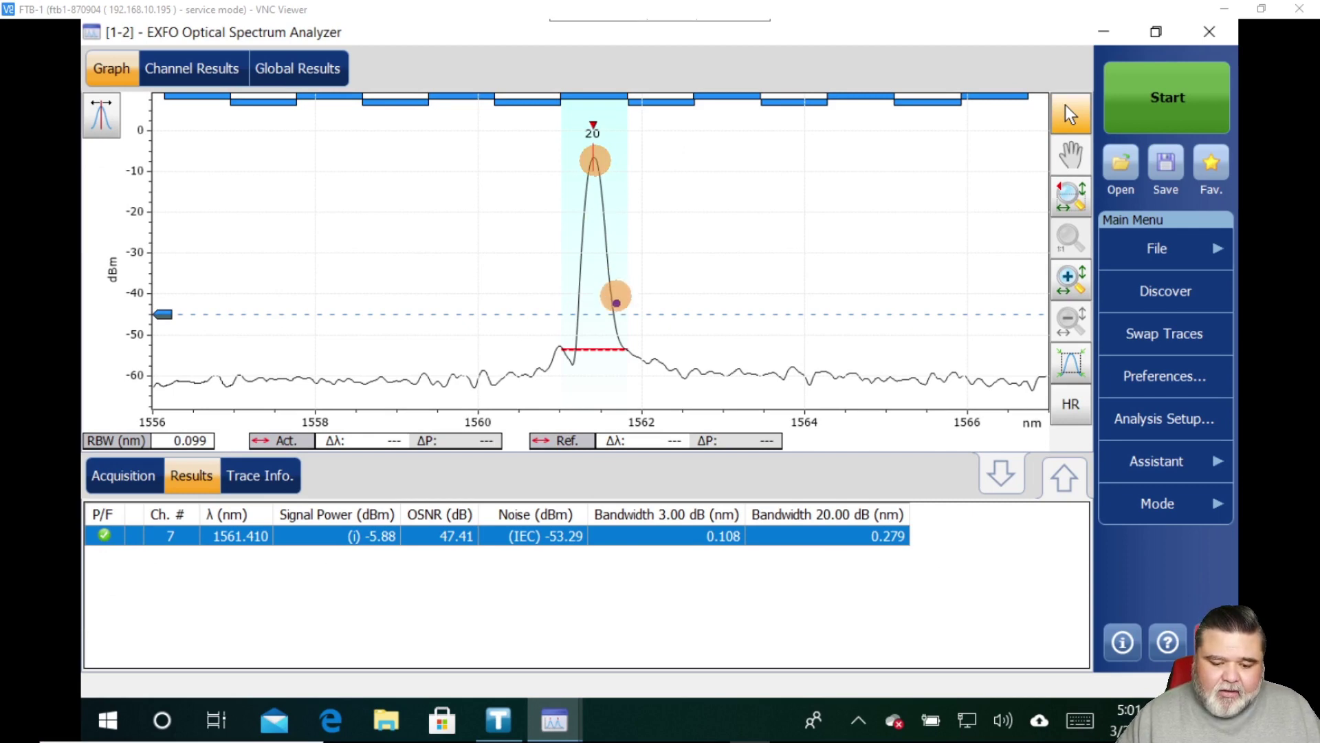
drag(600, 347, 595, 160)
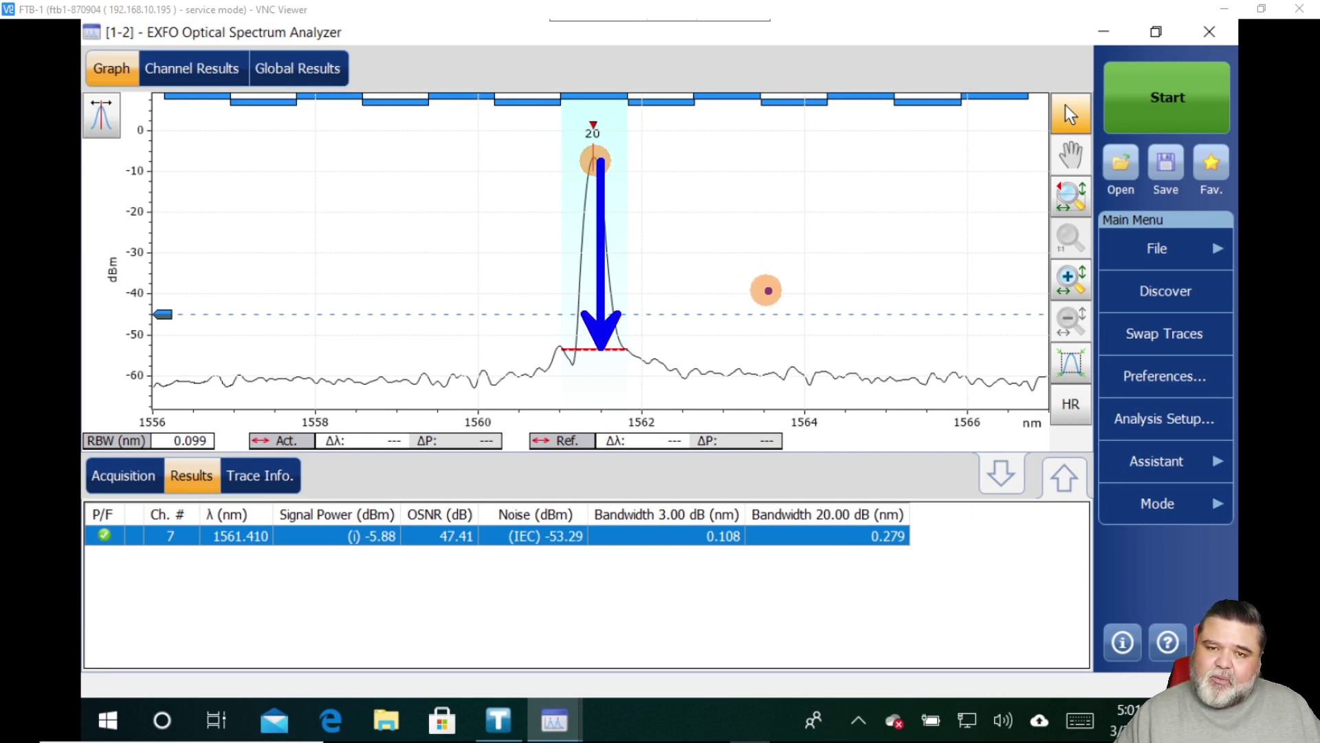
mouse_move(583, 508)
mouse_down()
mouse_move(543, 502)
mouse_move(519, 559)
mouse_move(586, 495)
mouse_up()
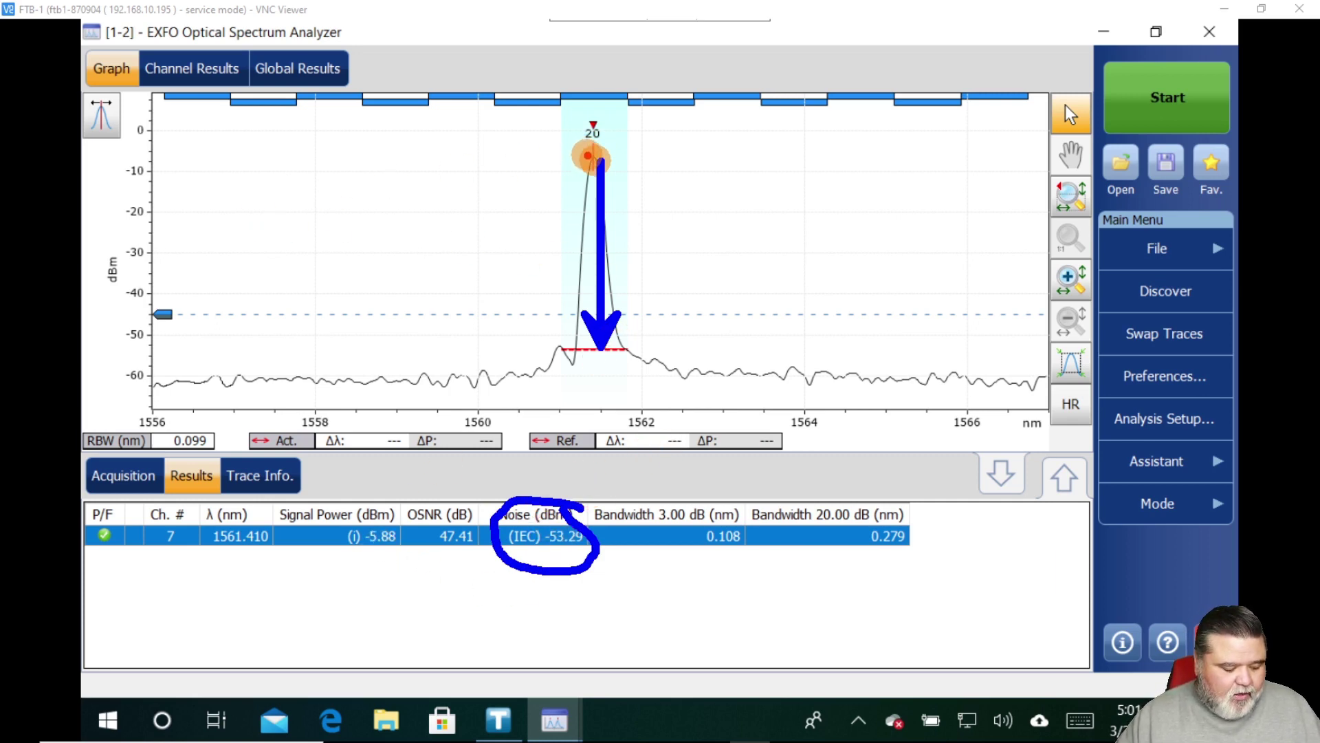
mouse_move(588, 156)
mouse_down()
mouse_move(301, 169)
mouse_move(141, 155)
mouse_up()
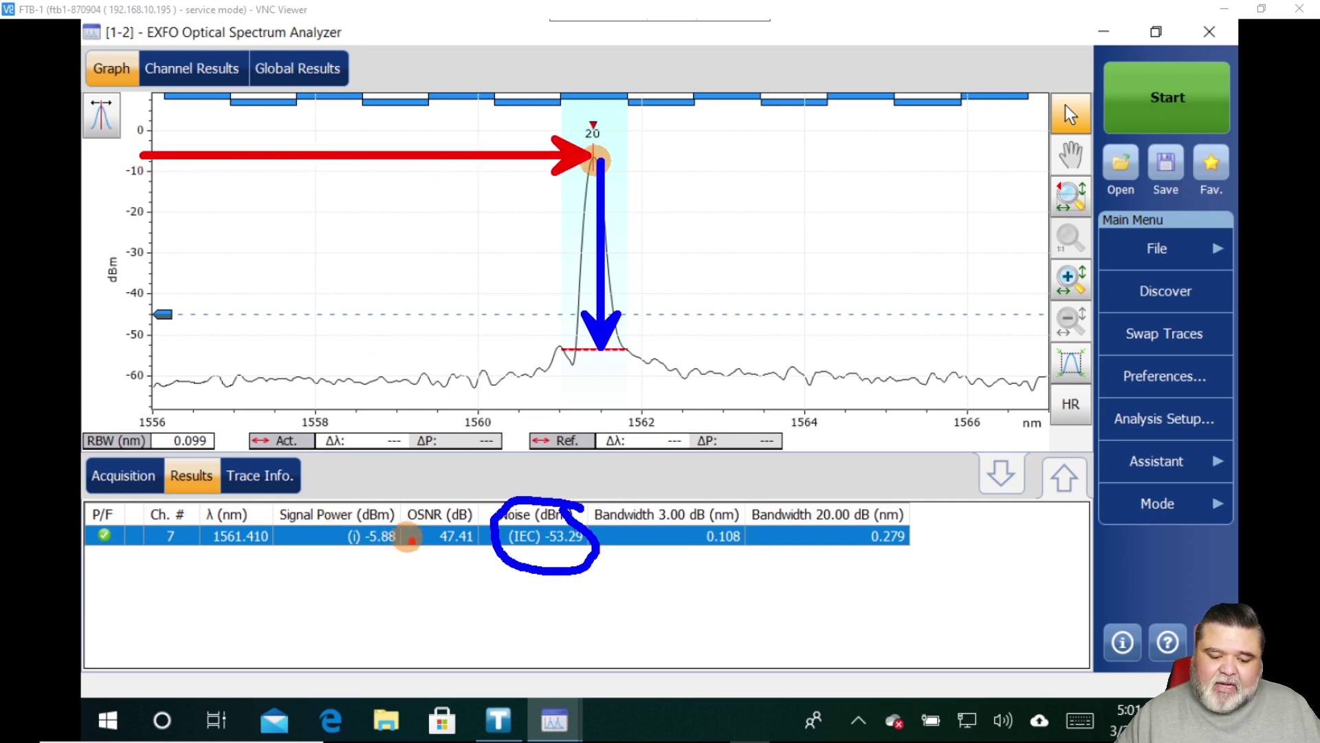
mouse_move(384, 511)
mouse_down()
mouse_move(323, 517)
mouse_move(383, 575)
mouse_move(385, 505)
mouse_up()
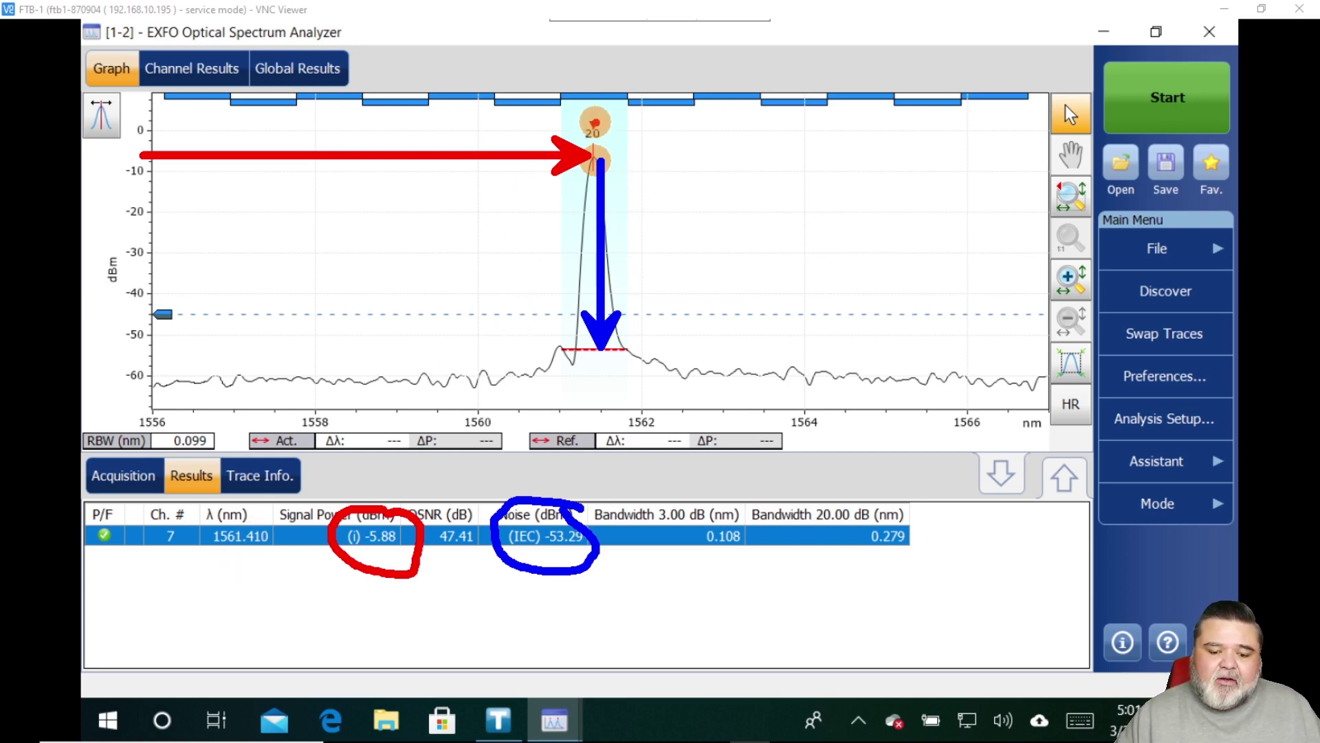
key(Escape)
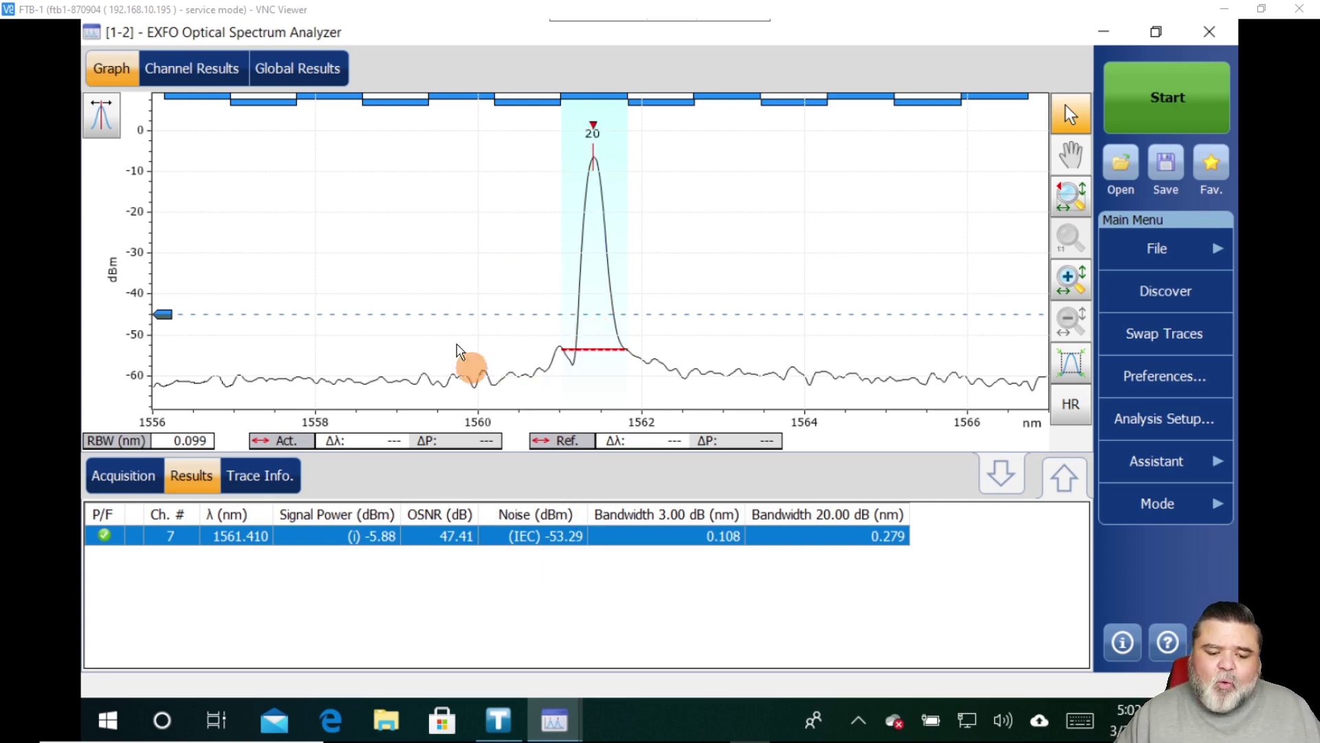
Show channel 7's detailed results down to the thresholds: 0.020 nm wavelength, -45 to 15 dBm power
click(210, 74)
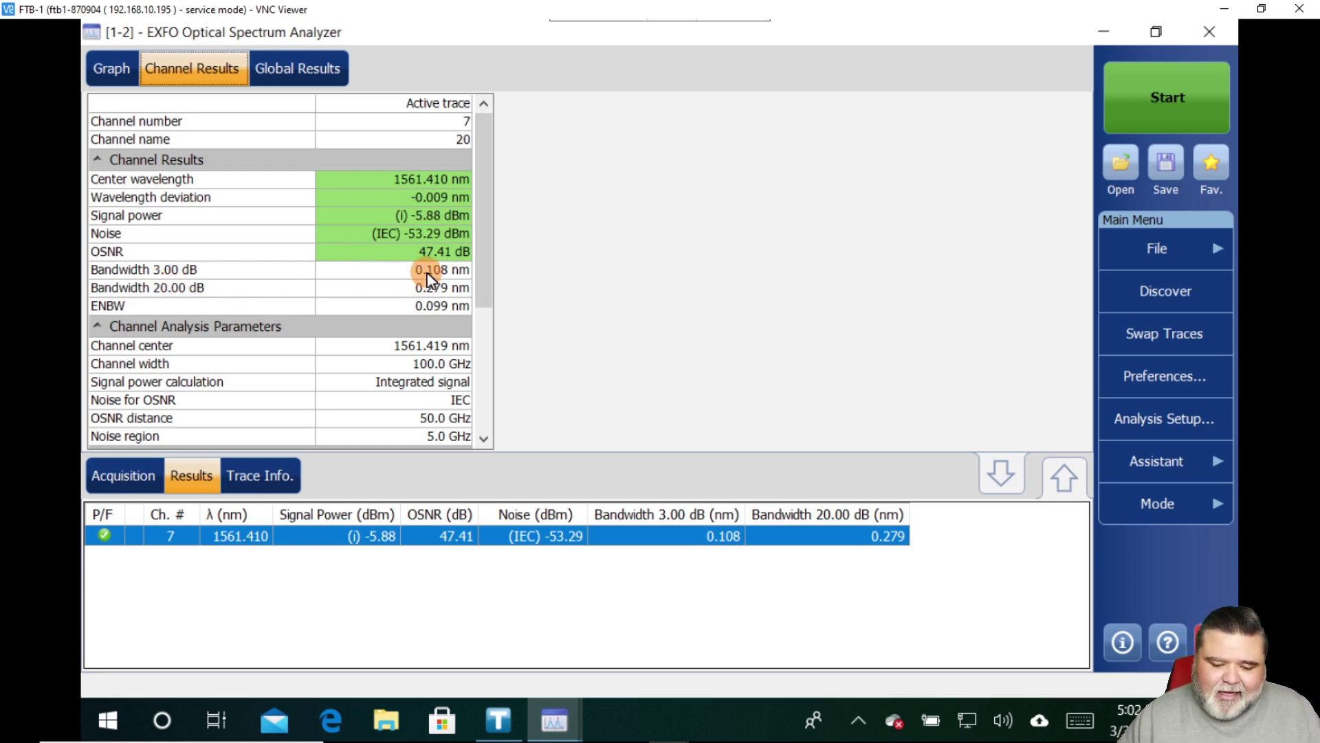
click(486, 412)
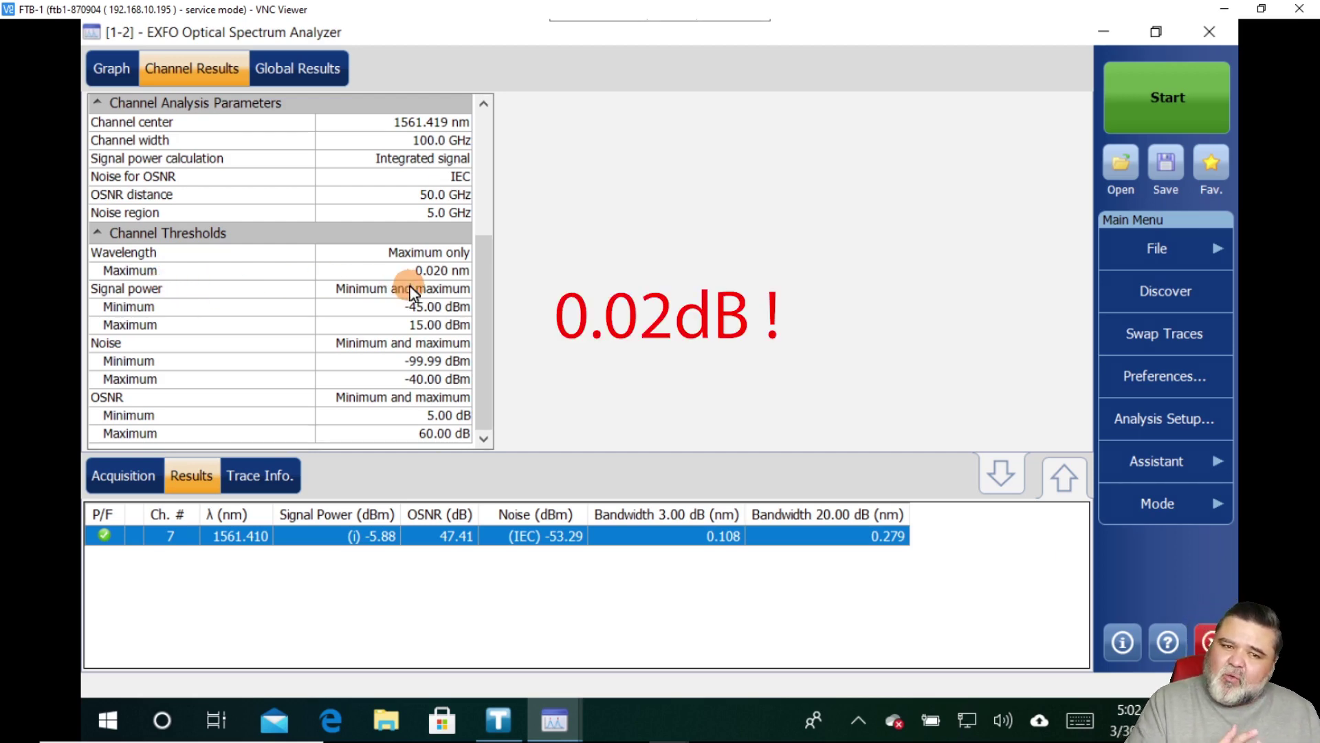
Return to the spectrum graph and keep the acquisition type set to Single
click(111, 68)
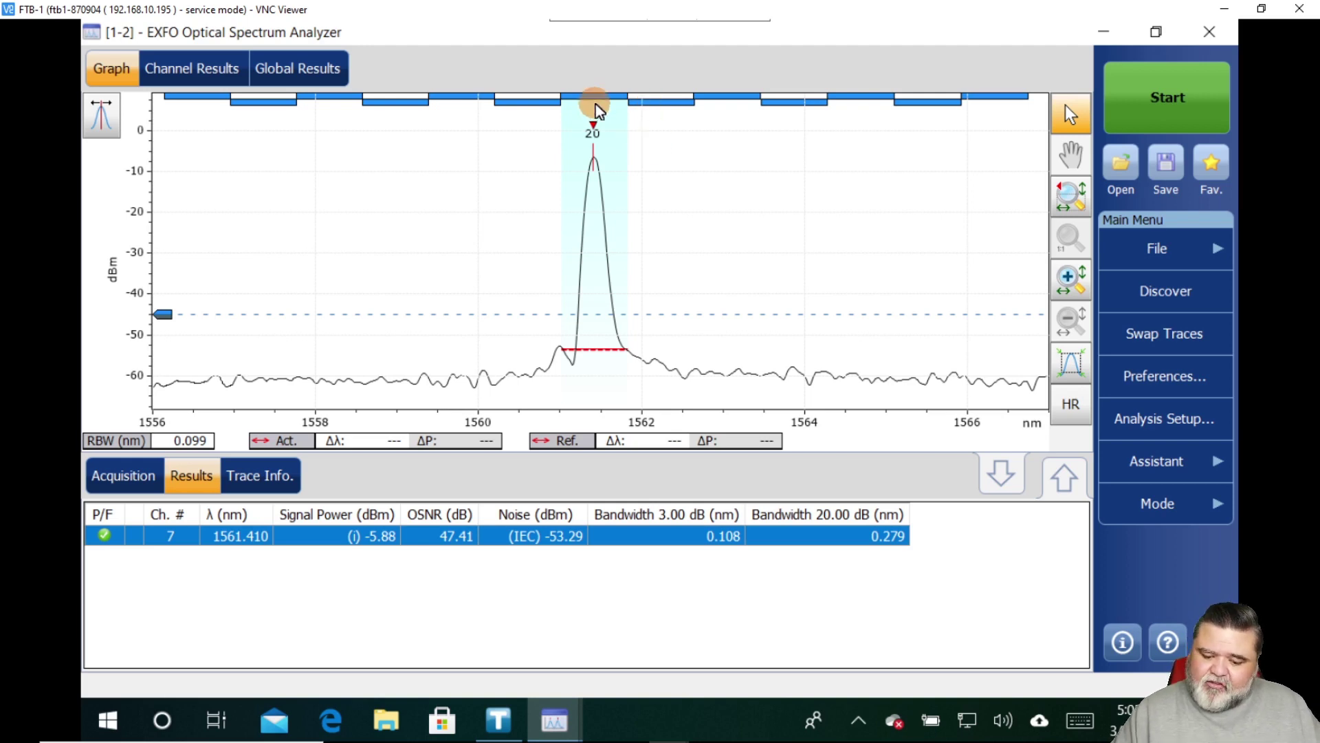
click(131, 485)
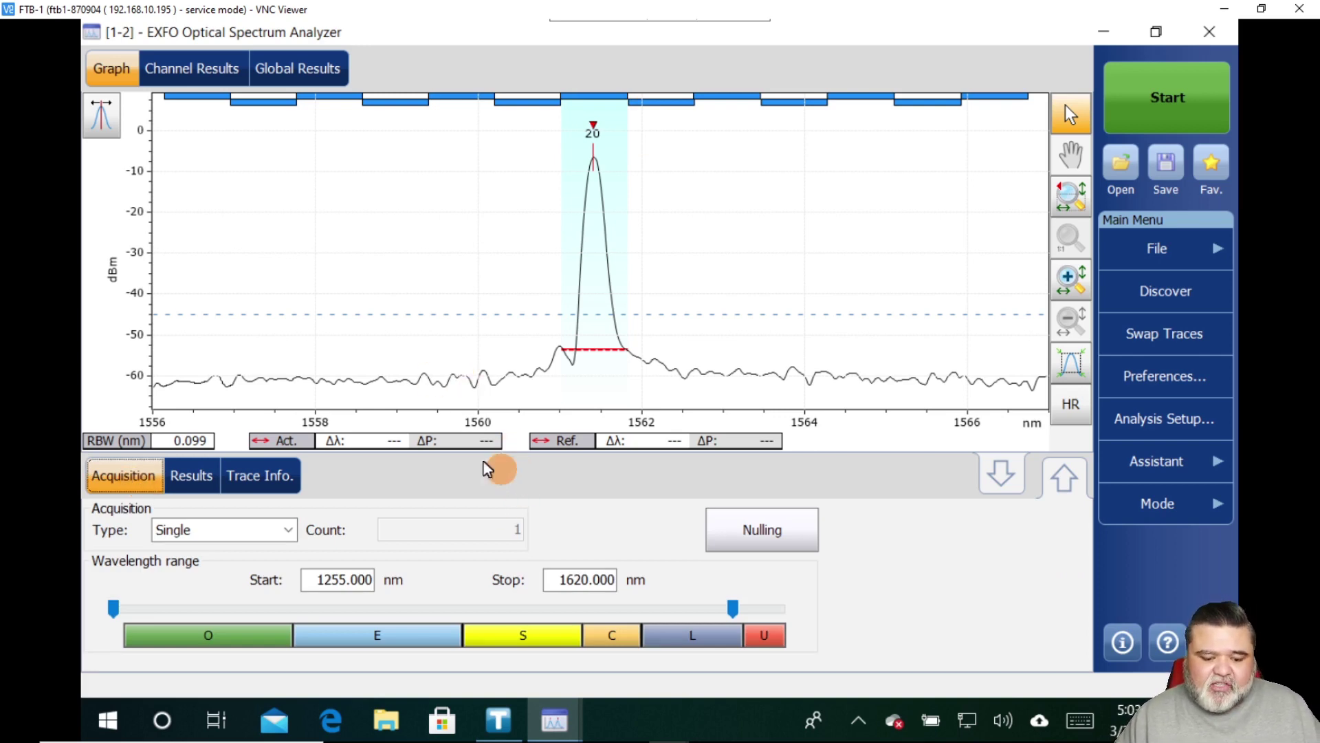
click(286, 531)
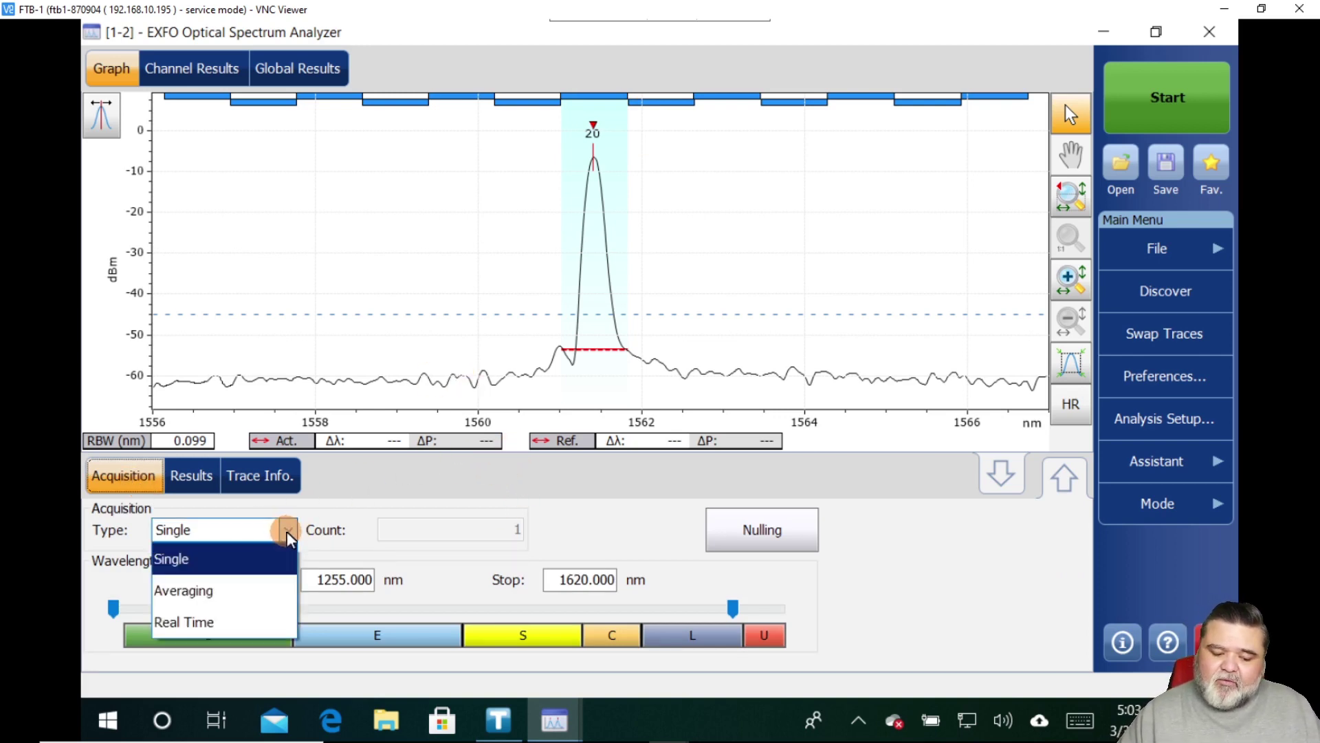
click(353, 549)
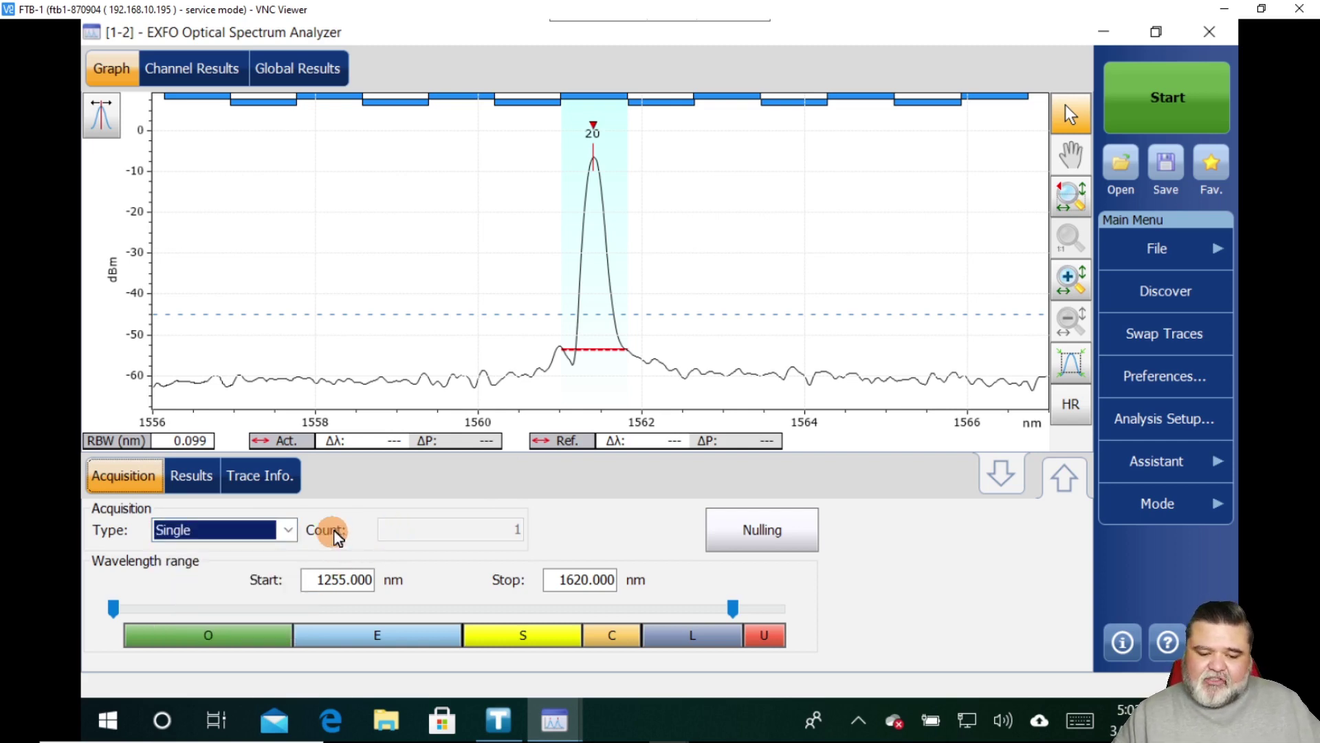
Review the channel measurement rows in Channel Results again, then go back to the graph
click(194, 67)
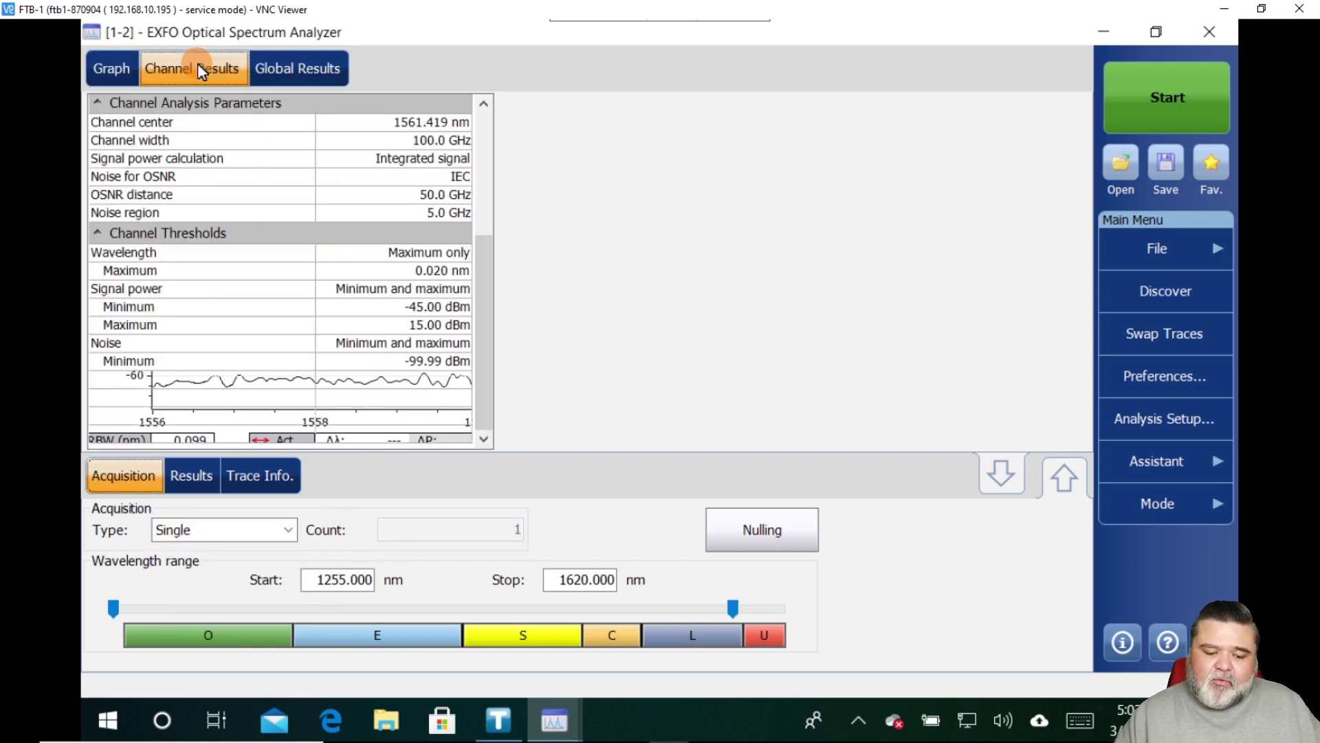
click(481, 189)
click(490, 157)
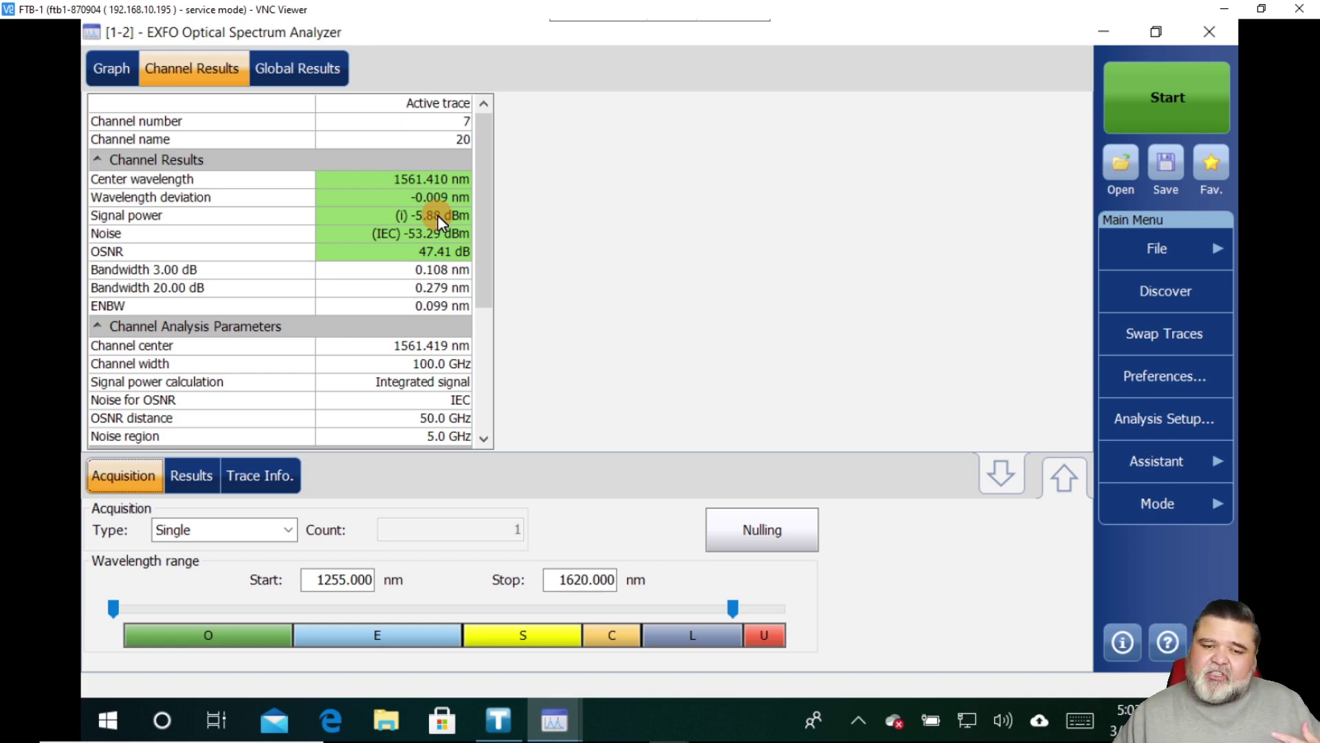
click(125, 73)
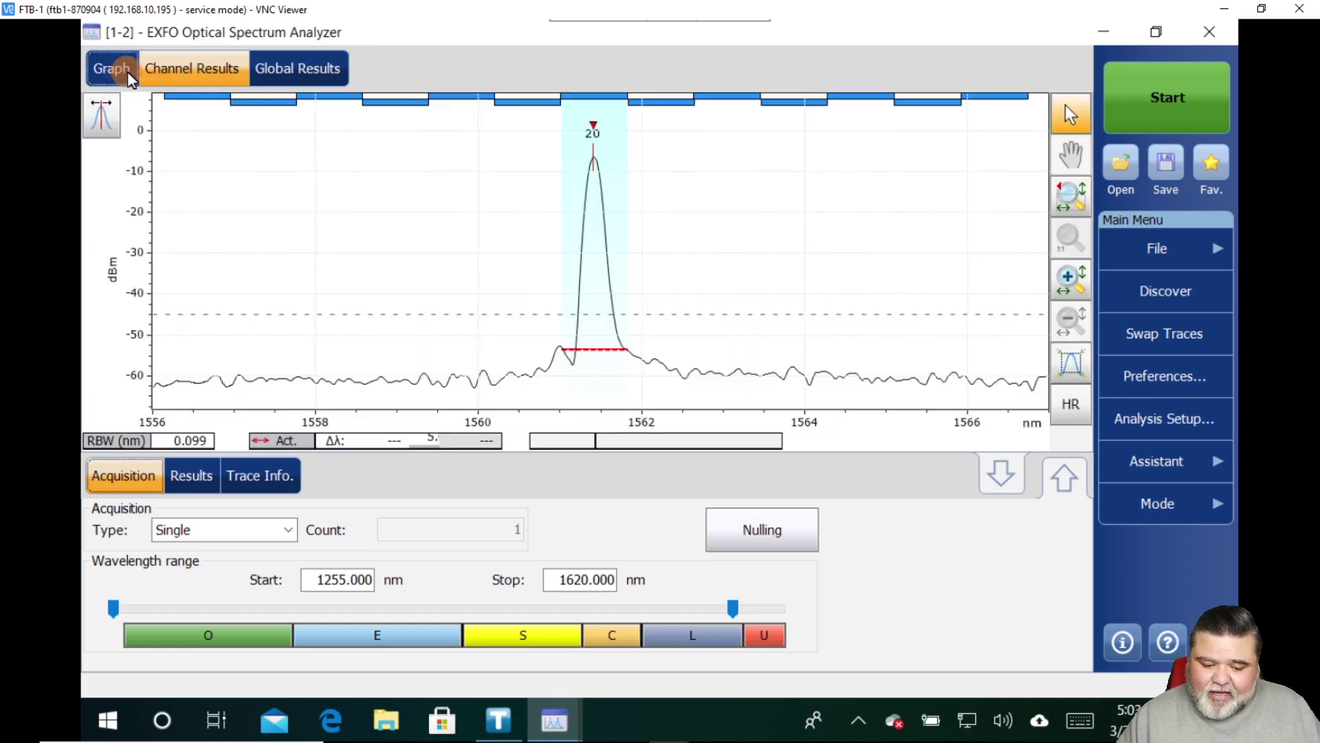
Open the trace 'WDM System with WDM Investigator sample 1' without saving the current trace
click(1165, 257)
click(1179, 336)
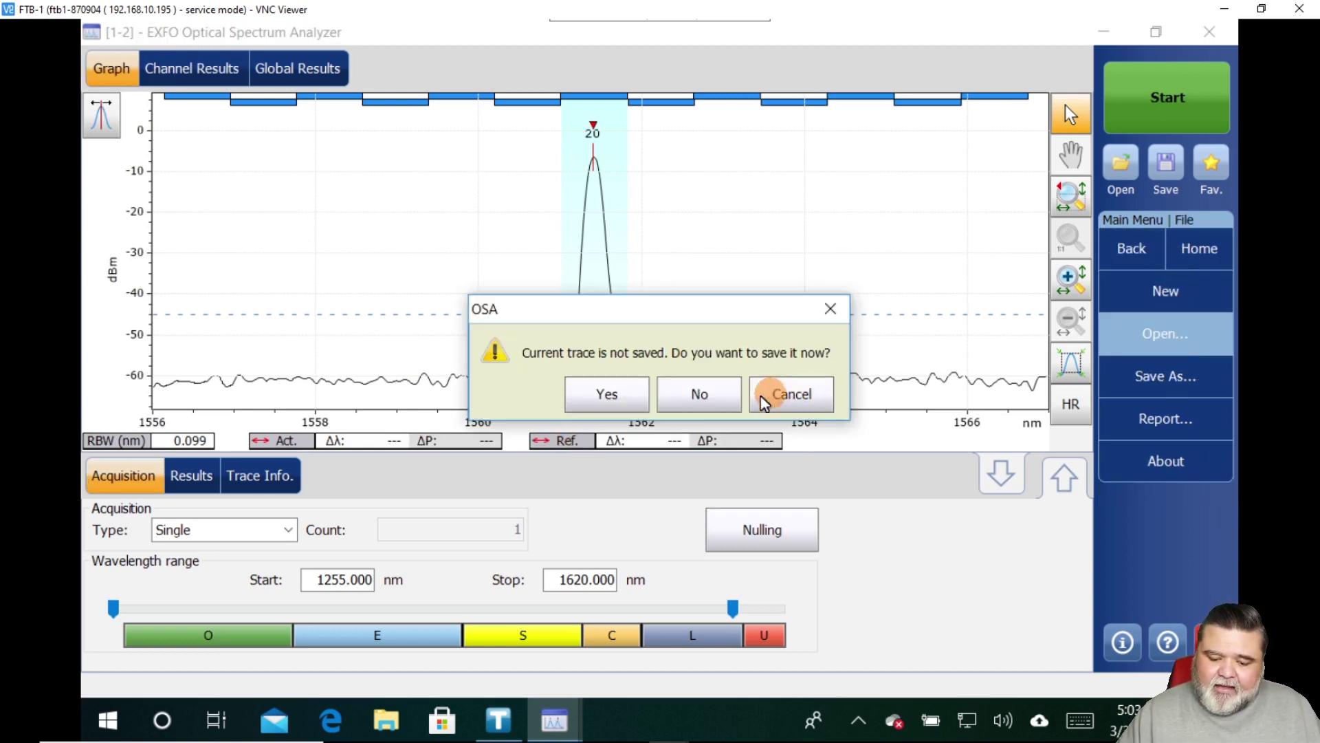
click(719, 403)
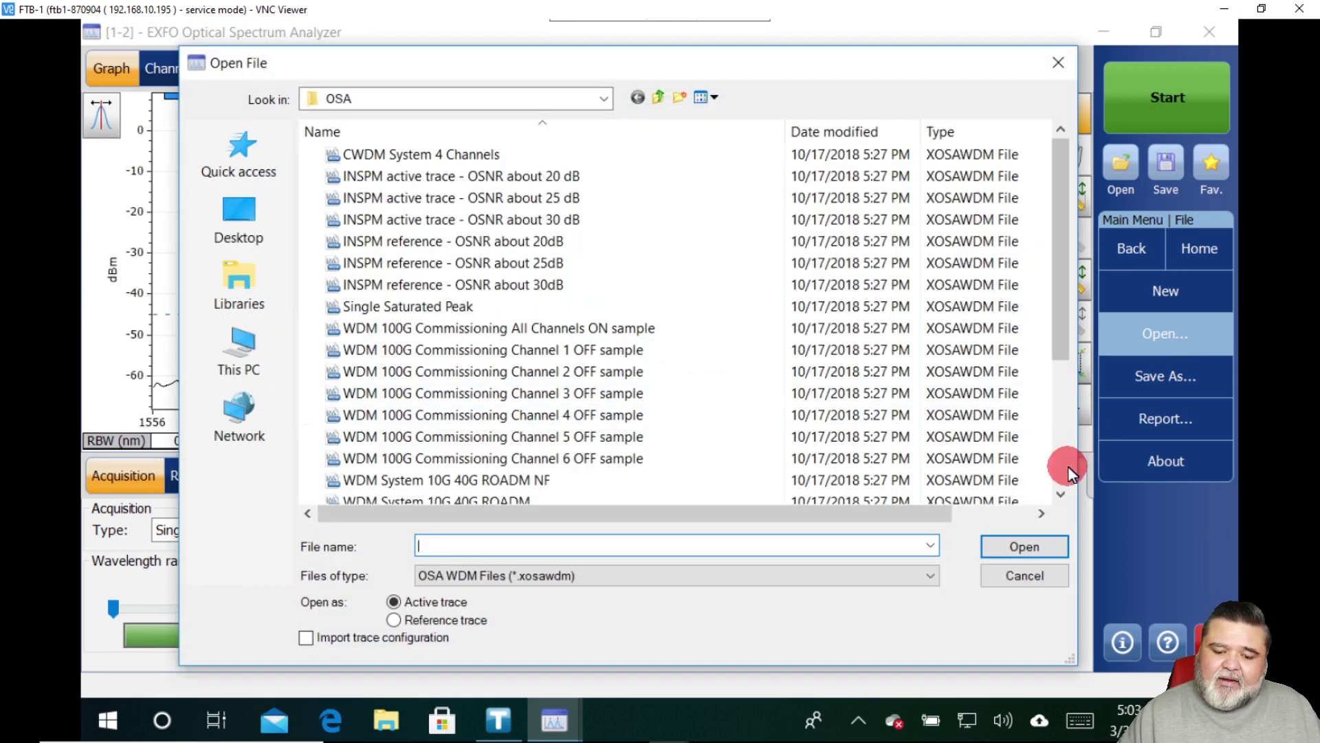
scroll(1071, 473, down, 3)
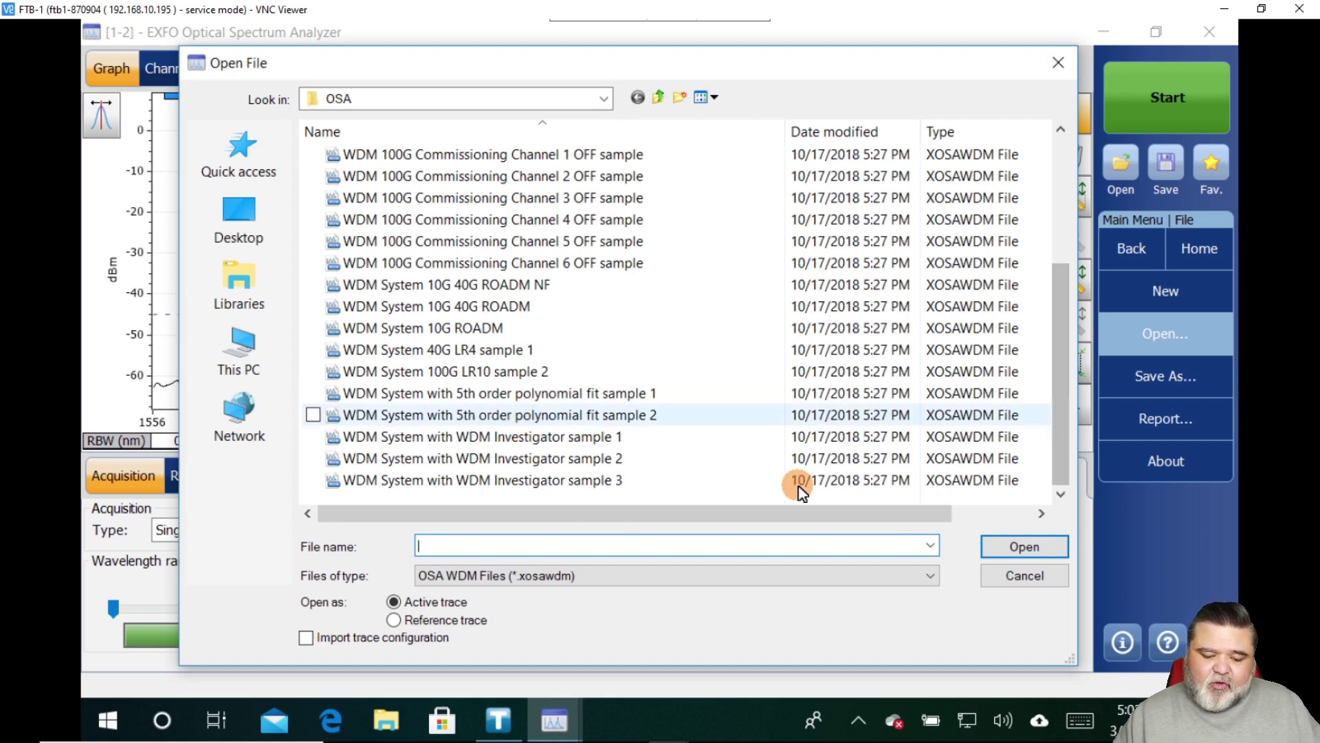
click(512, 438)
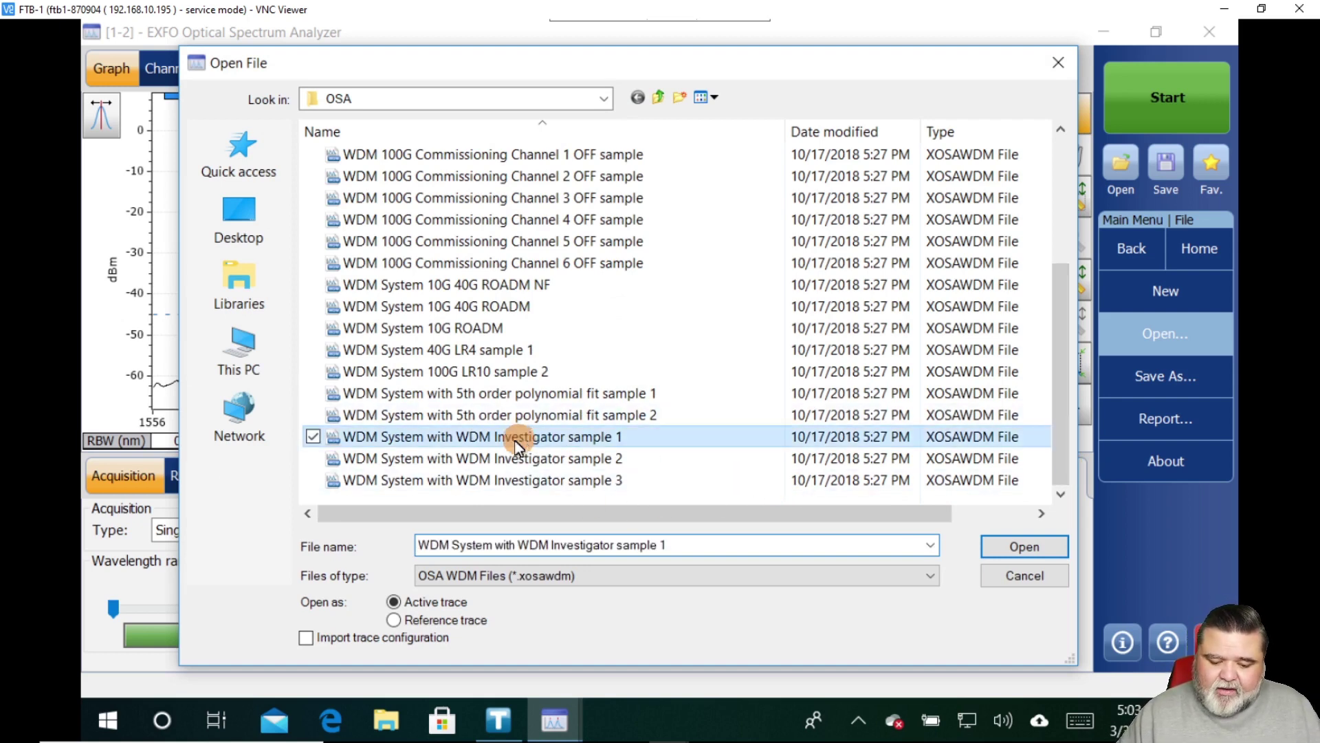
click(1024, 548)
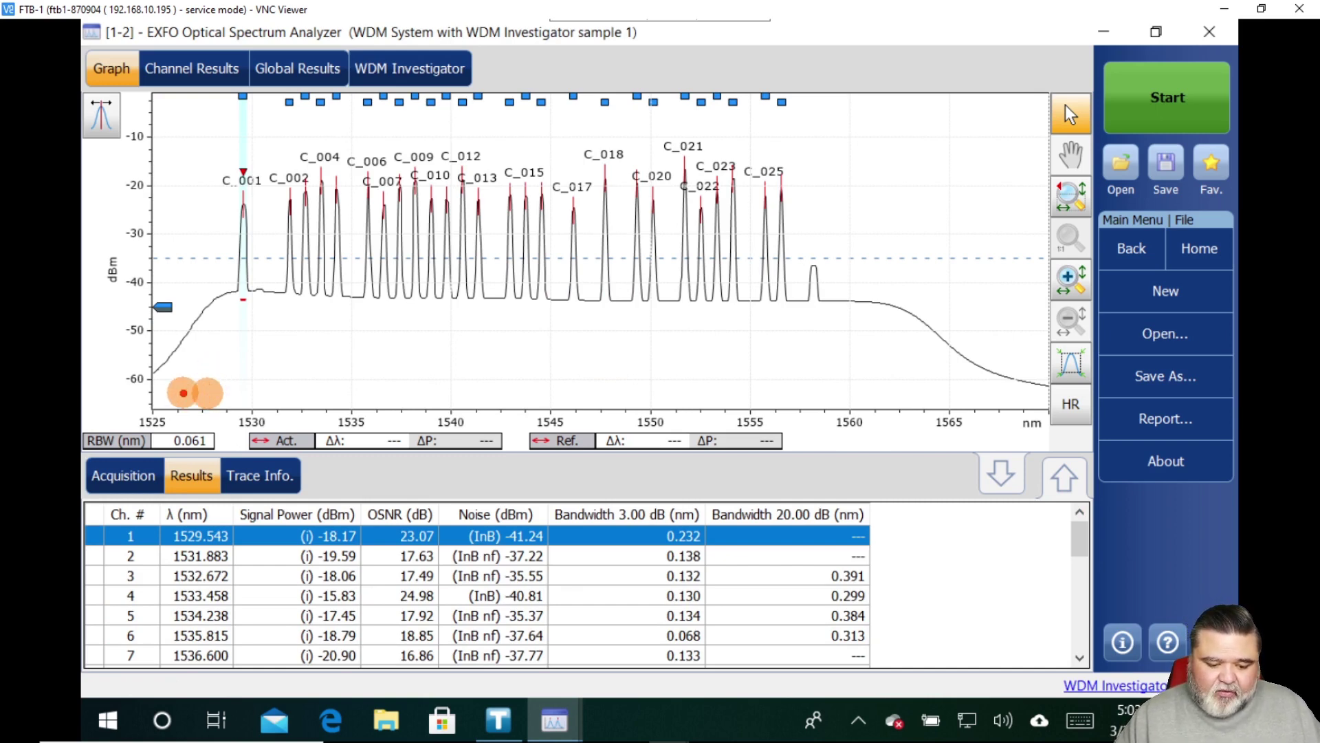
Mark the noise floor, peak level, threshold line and 1558 nm peak with the pen, then clear the marks
mouse_move(184, 394)
mouse_down()
mouse_move(215, 323)
mouse_move(258, 353)
mouse_move(344, 347)
mouse_move(482, 371)
mouse_move(555, 353)
mouse_move(715, 368)
mouse_move(983, 357)
mouse_up()
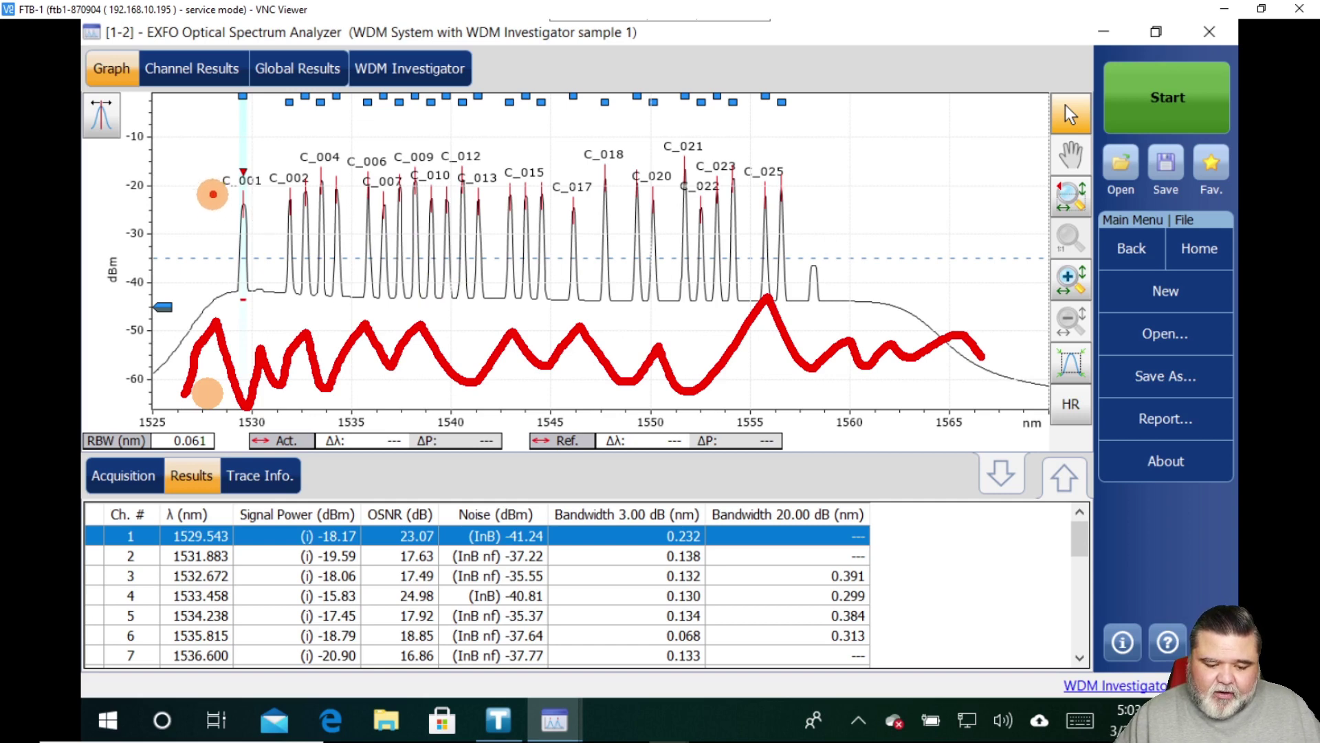
drag(220, 180, 799, 166)
mouse_move(953, 178)
mouse_down()
mouse_move(930, 253)
mouse_move(950, 242)
mouse_up()
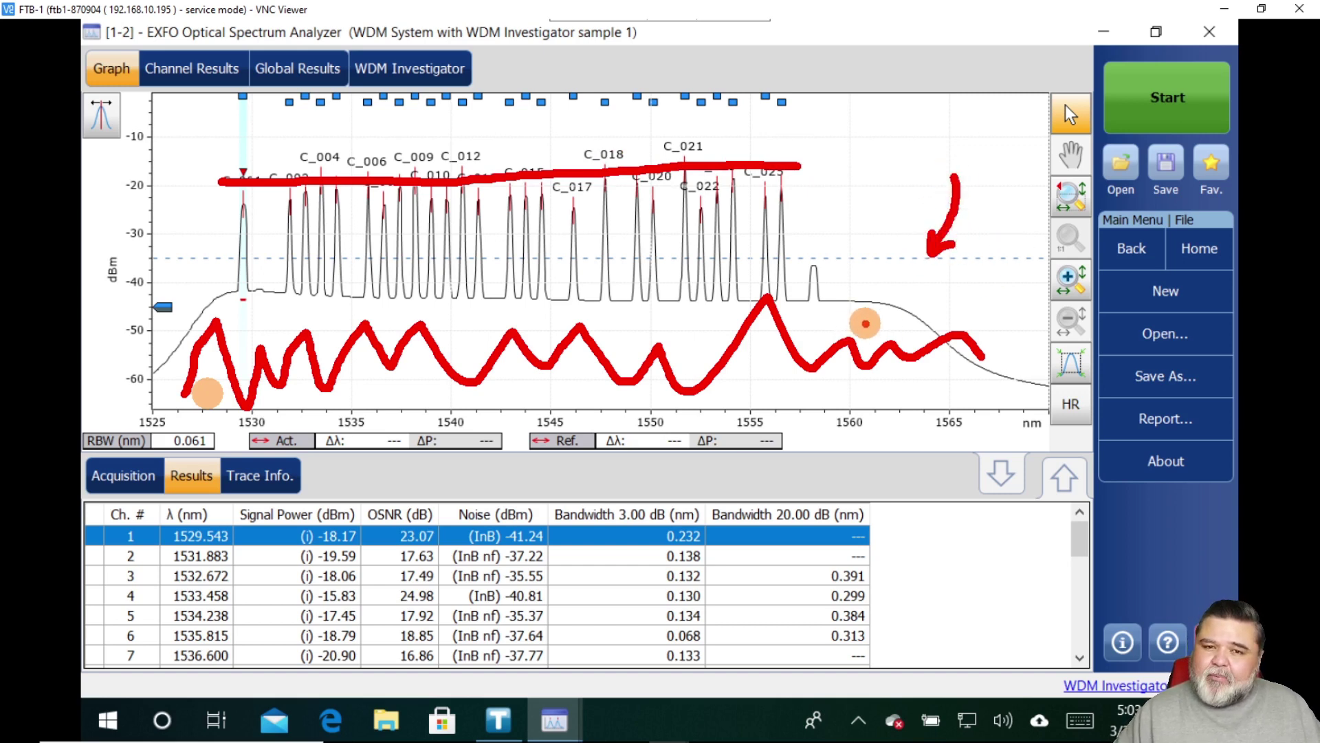
mouse_move(839, 271)
mouse_down()
mouse_move(860, 259)
mouse_move(834, 282)
mouse_move(847, 278)
mouse_up()
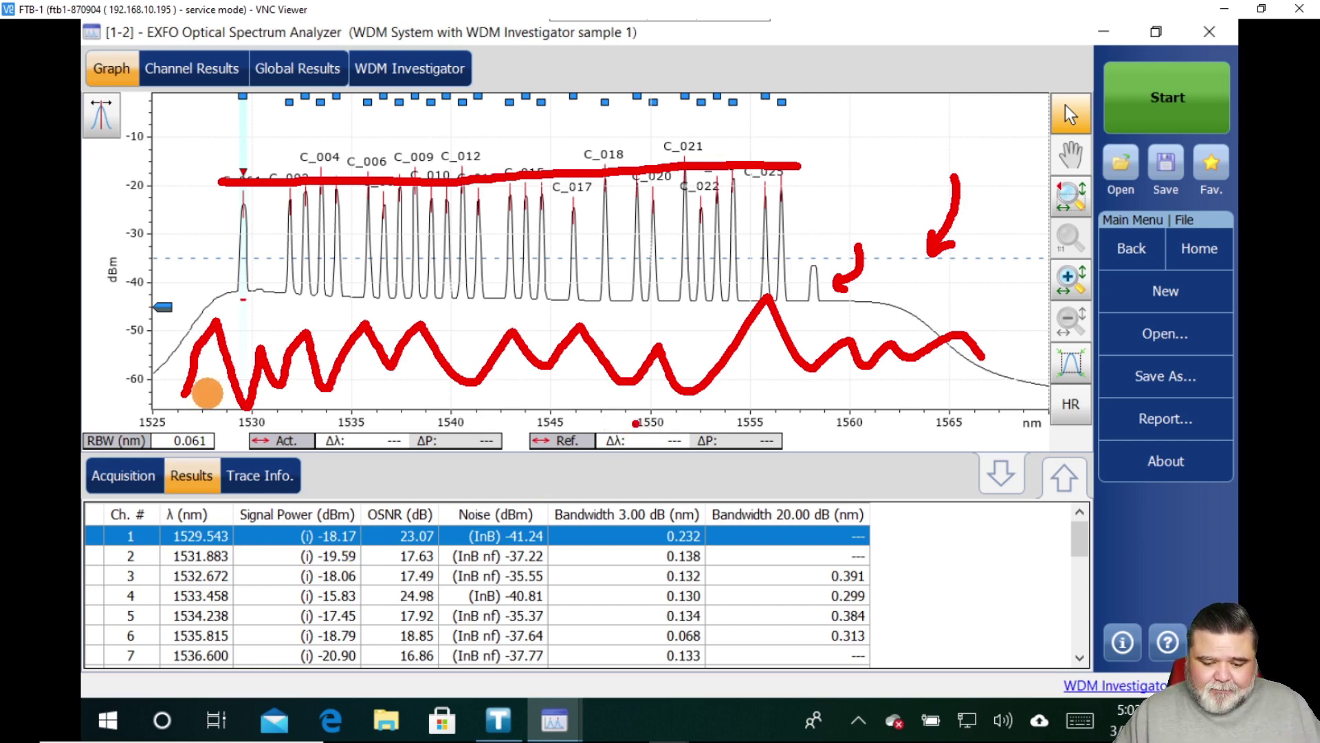
key(Escape)
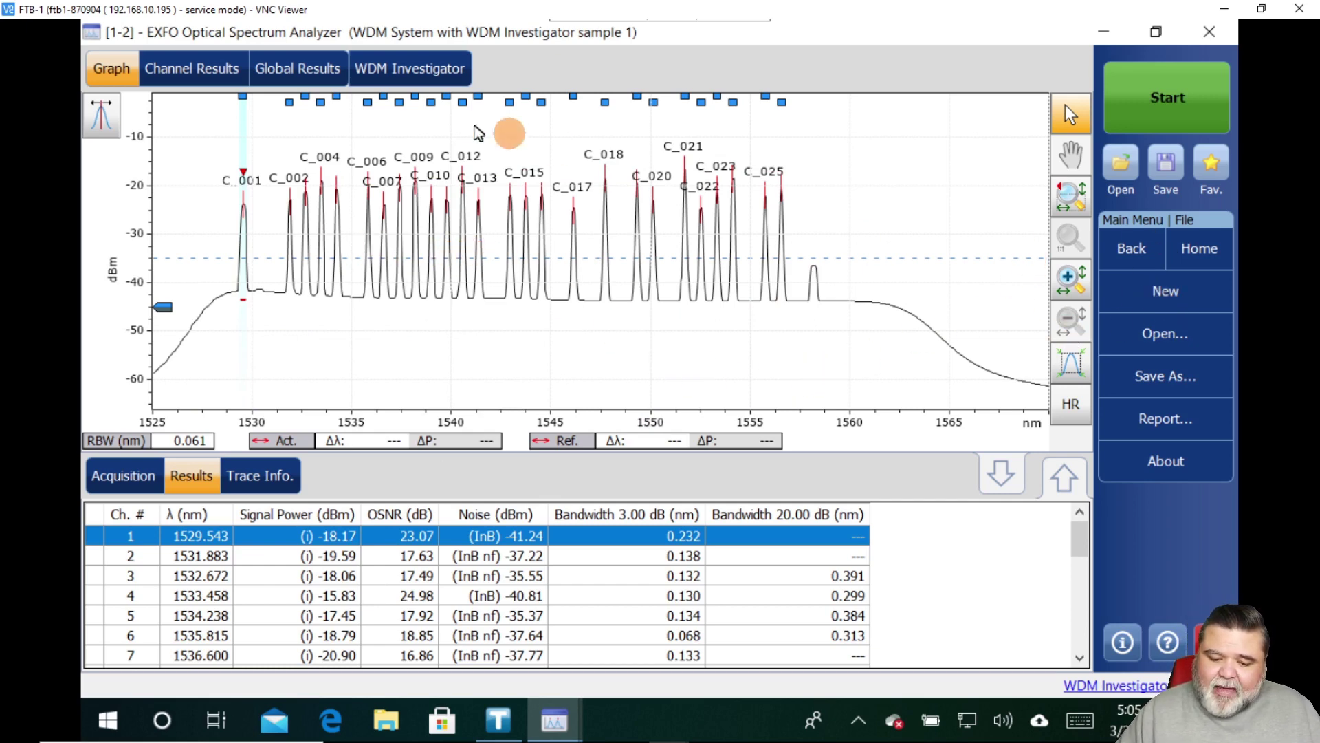
Return to Home and Discover the live input, finding channel 1 at 1561.380 nm, -8.36 dBm
click(1191, 243)
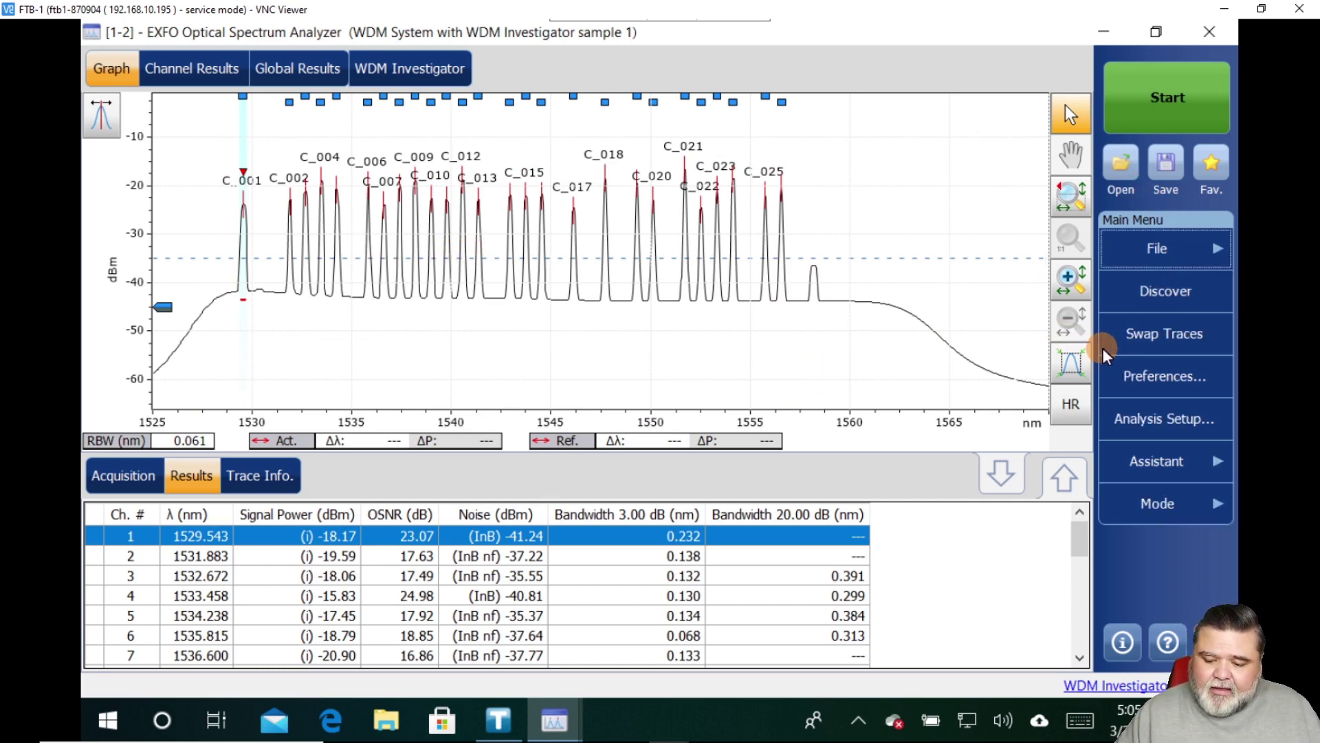
click(1190, 295)
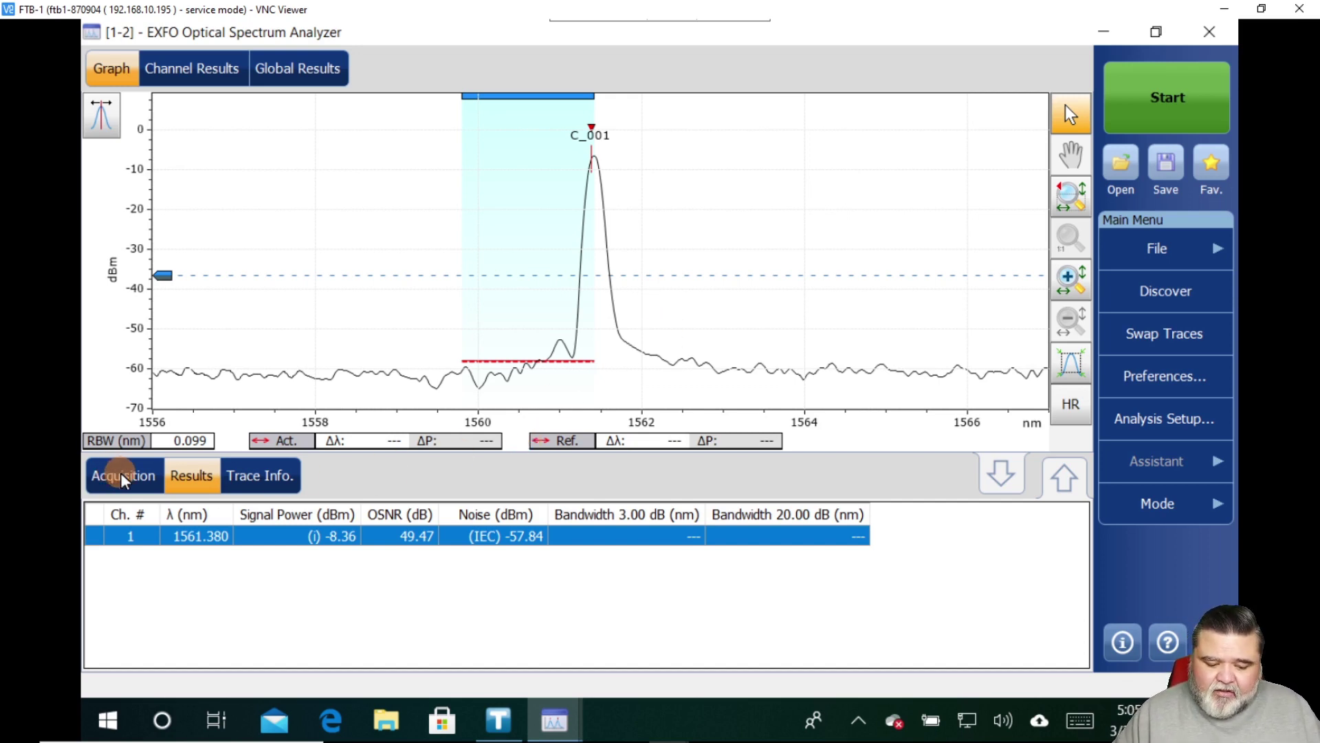
Set the acquisition type to Real Time, leaving the 1556–1567 nm range unchanged
click(137, 483)
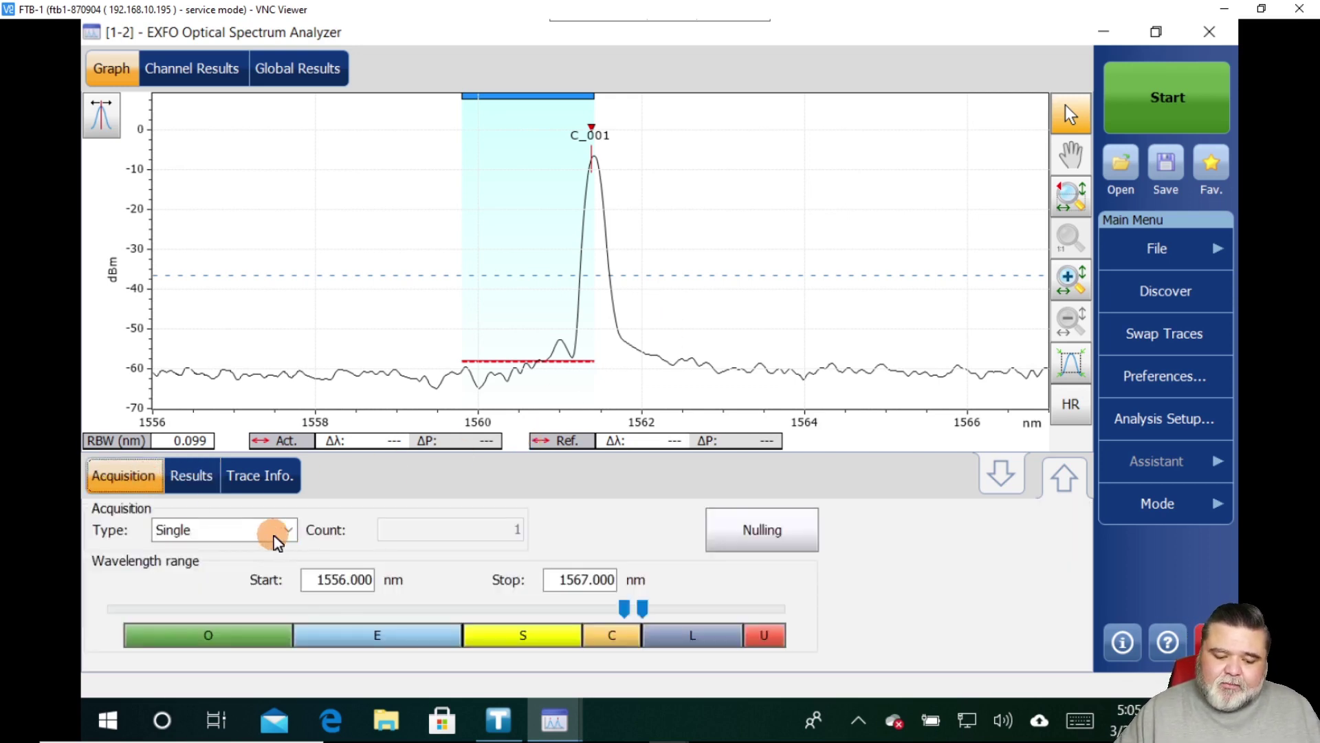
click(288, 531)
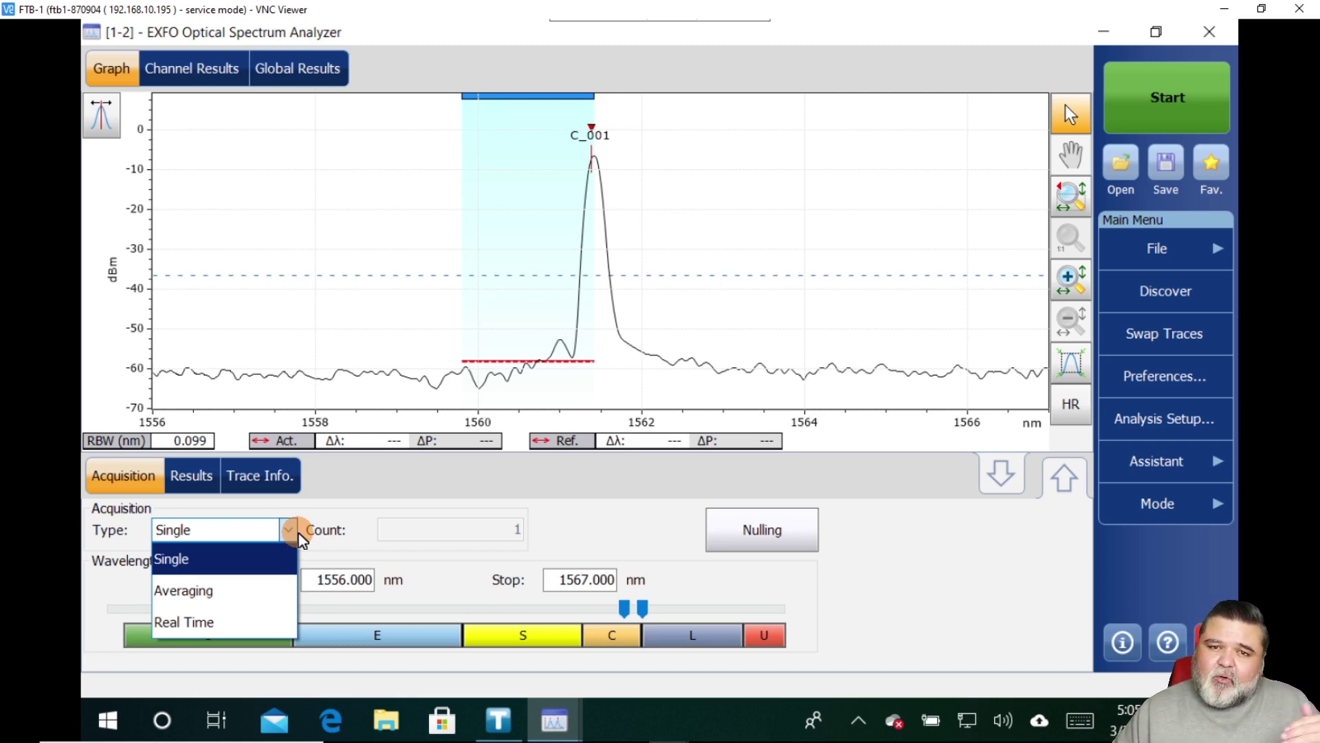
click(277, 620)
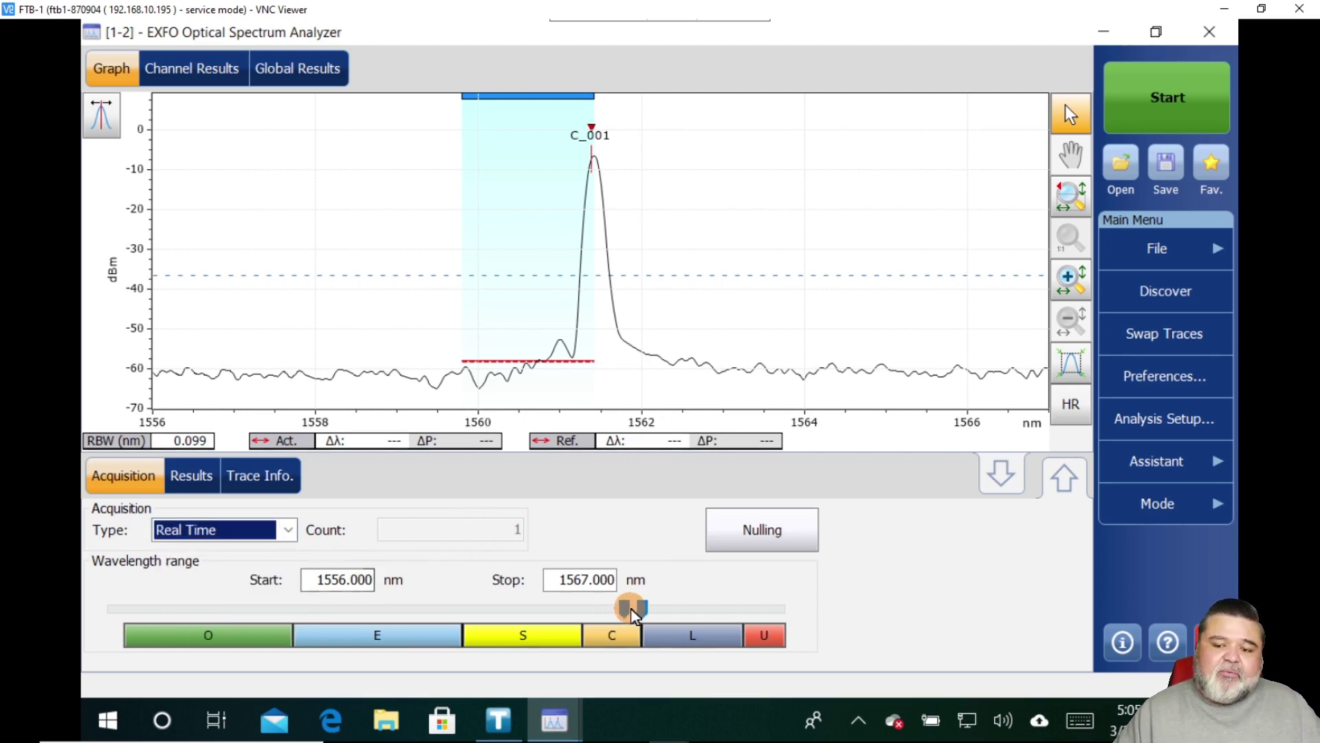
Start Real Time acquisition and check channel 1's live values: about 1561.378 nm, -8.22 dBm, OSNR 49.18 dB
click(1136, 96)
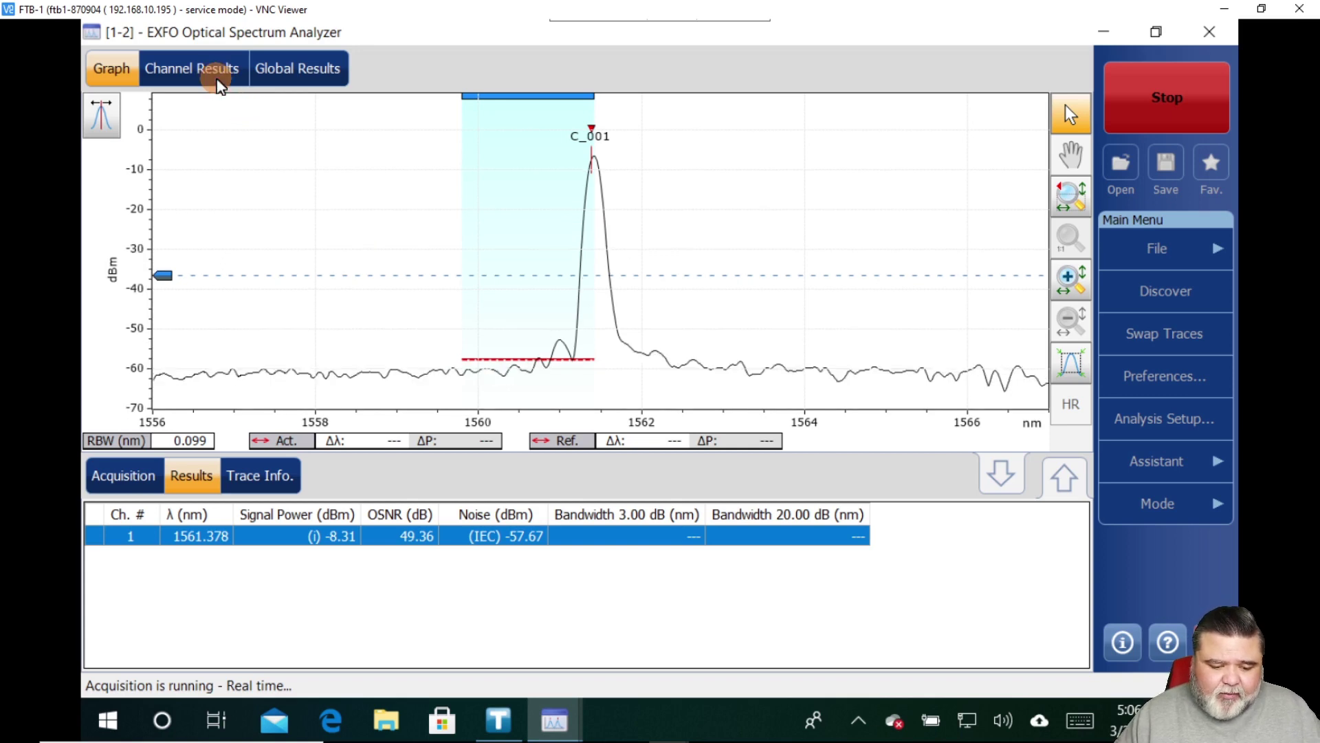
click(220, 84)
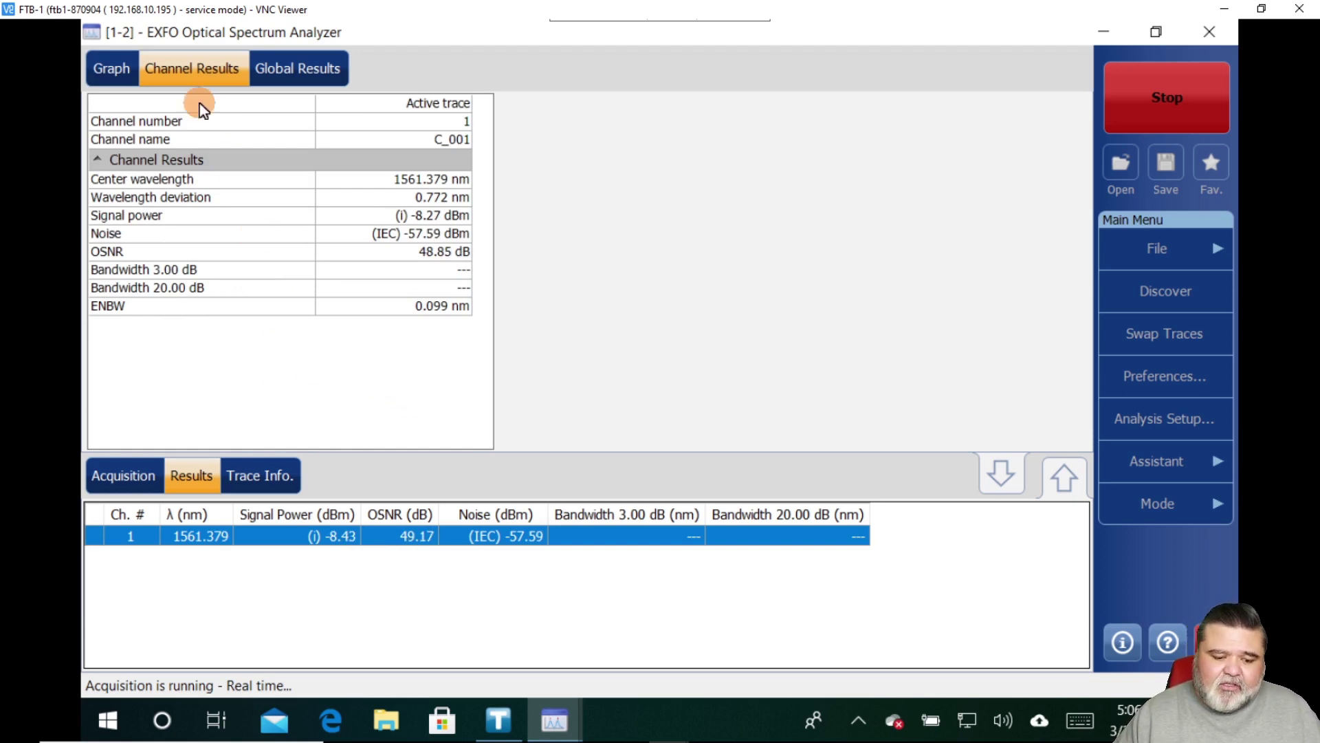
click(121, 65)
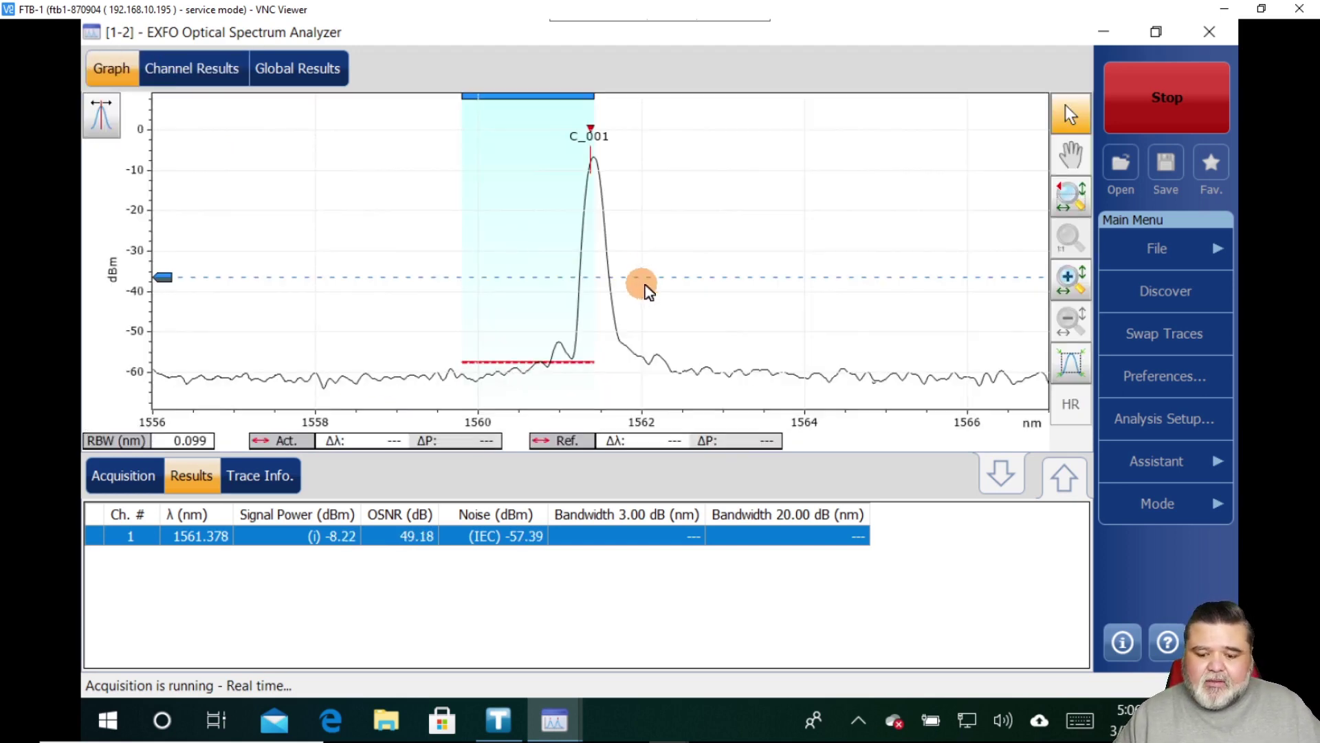
Stop the real-time acquisition and set the measurement mode to Drift
click(1162, 121)
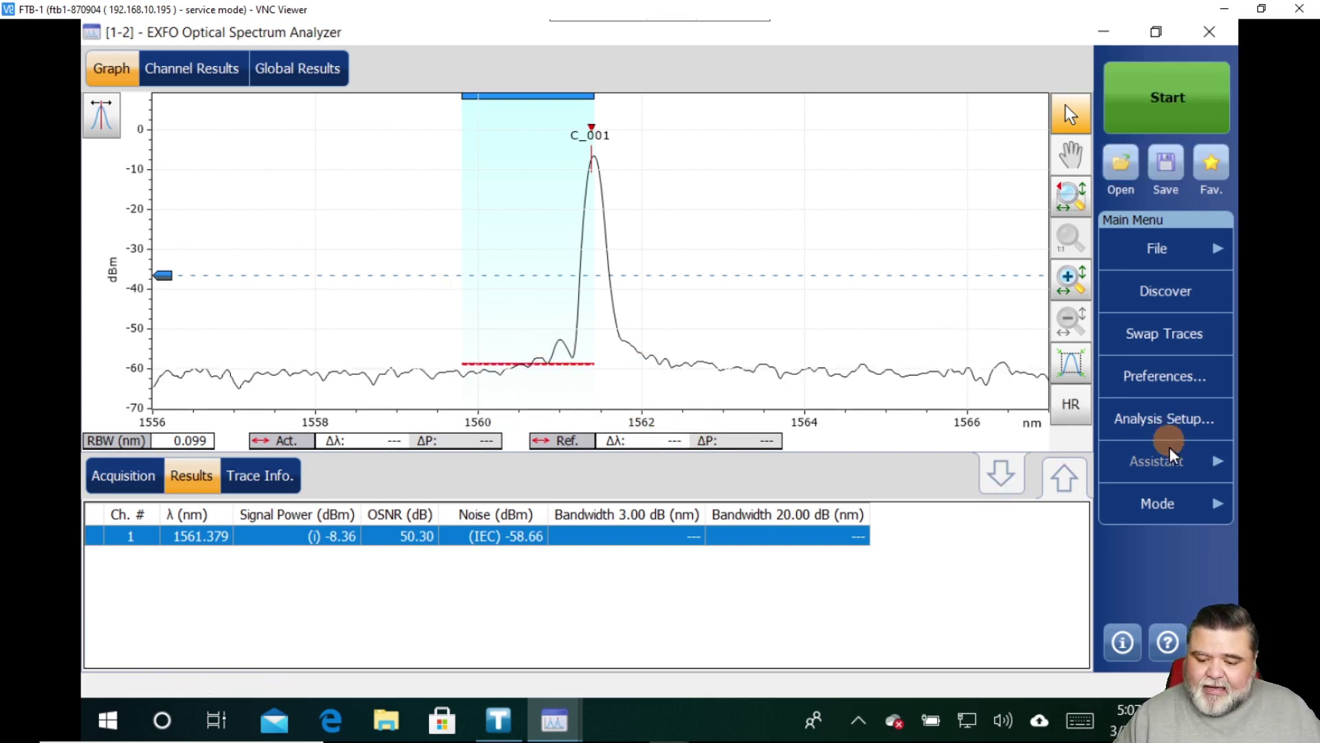
click(1177, 519)
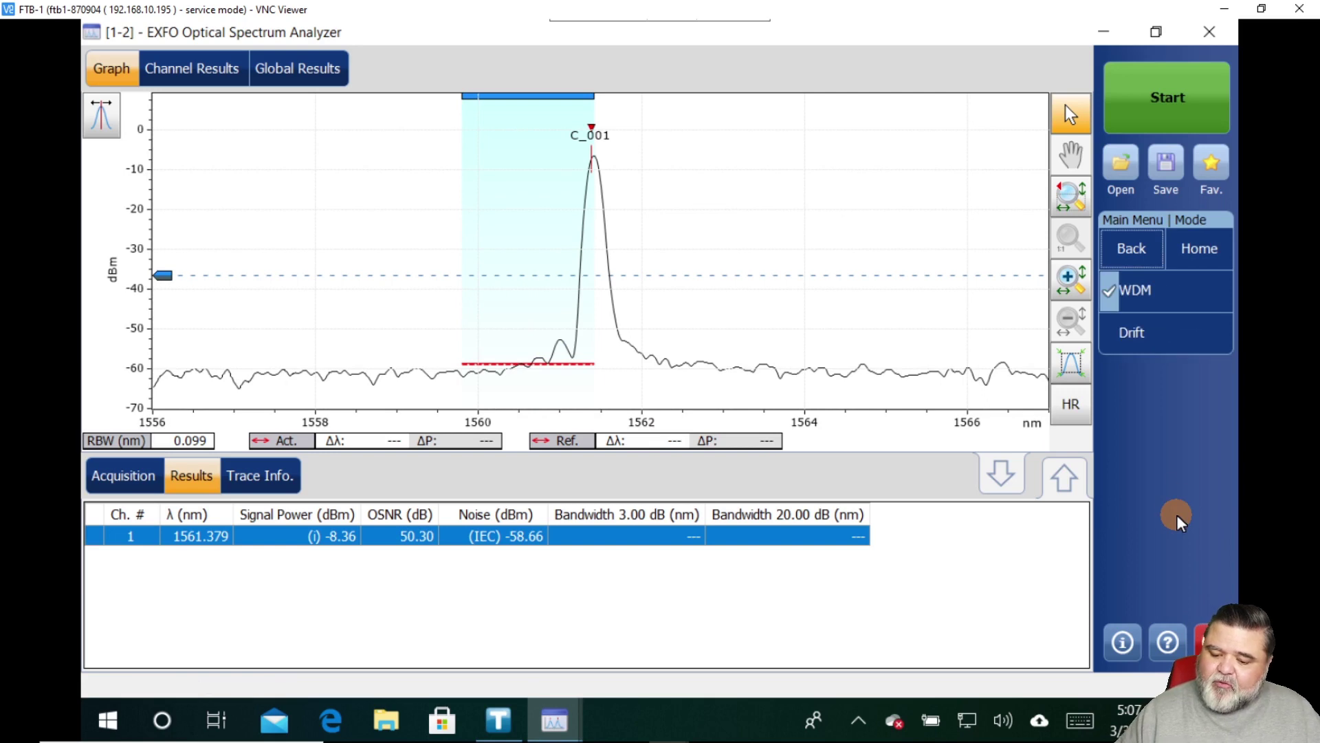
click(1133, 337)
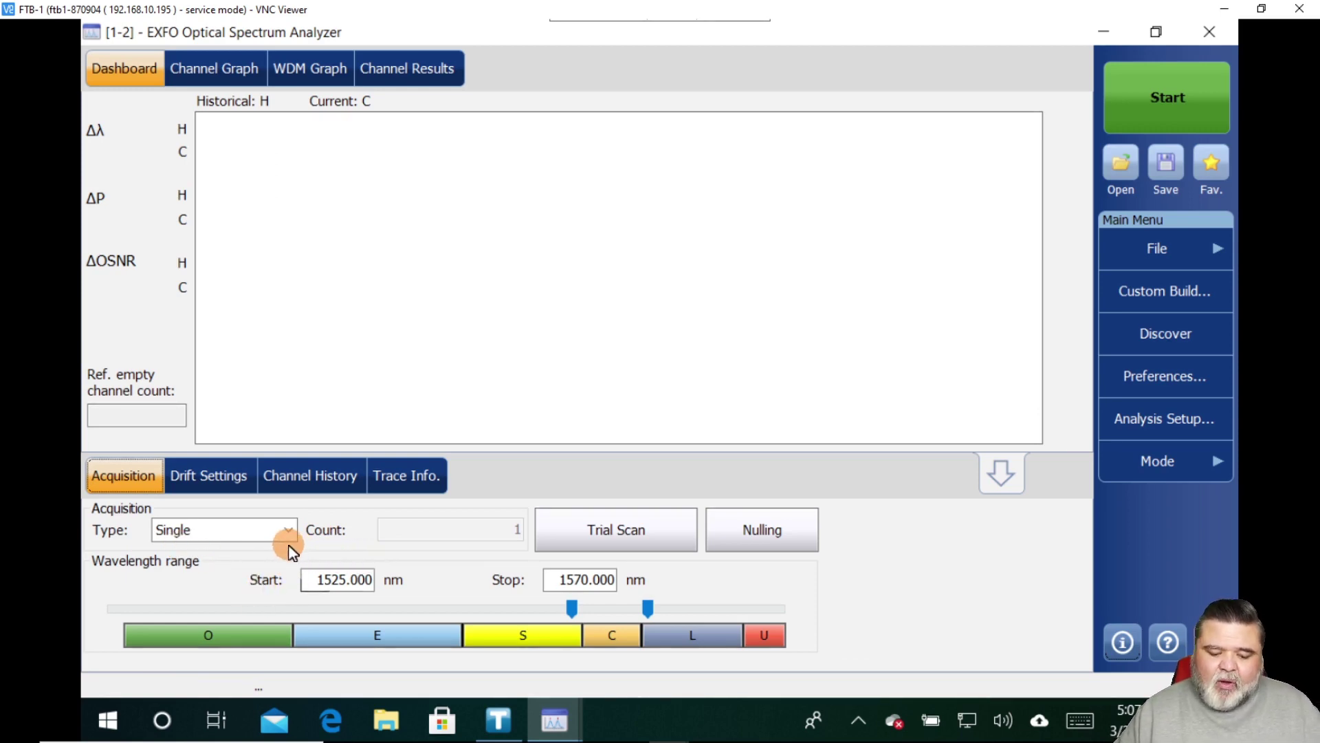
Display the drift settings (1 s delay, 10 s sampling, 1 minute duration) with Sampling selected
click(225, 474)
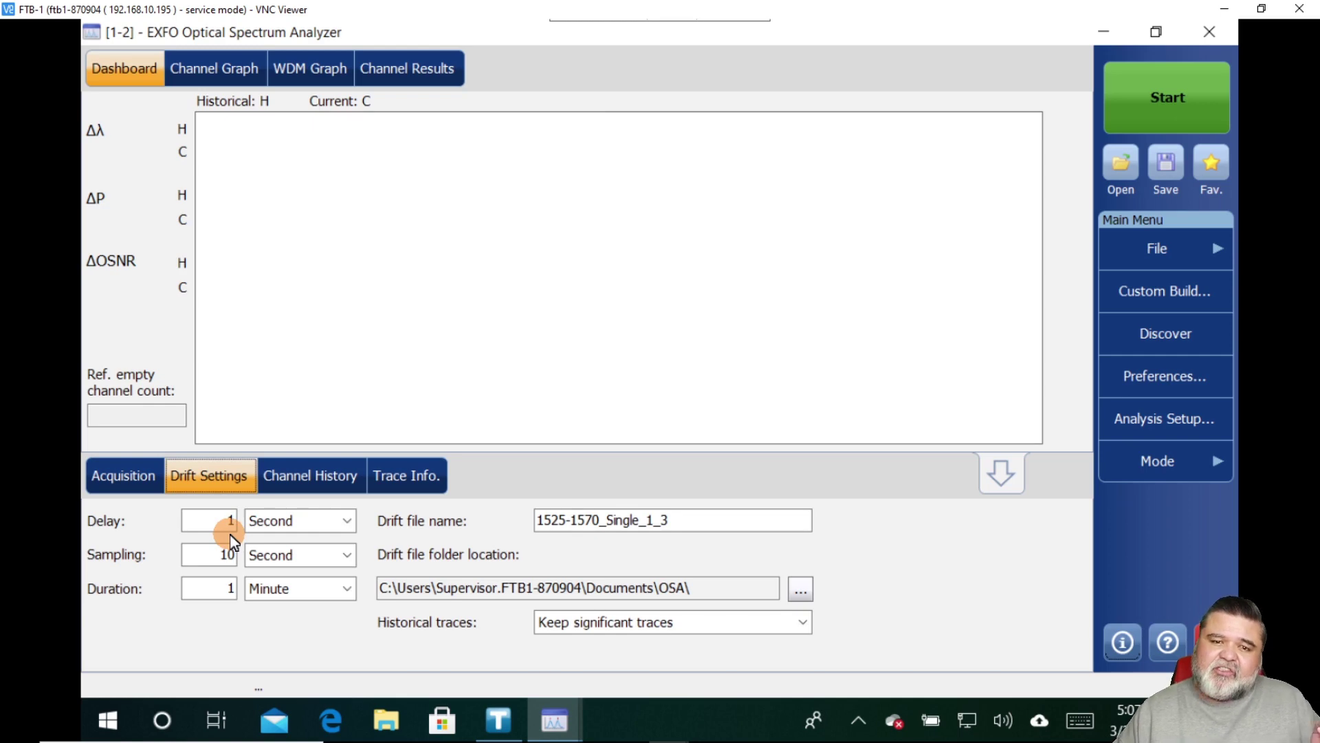
click(235, 552)
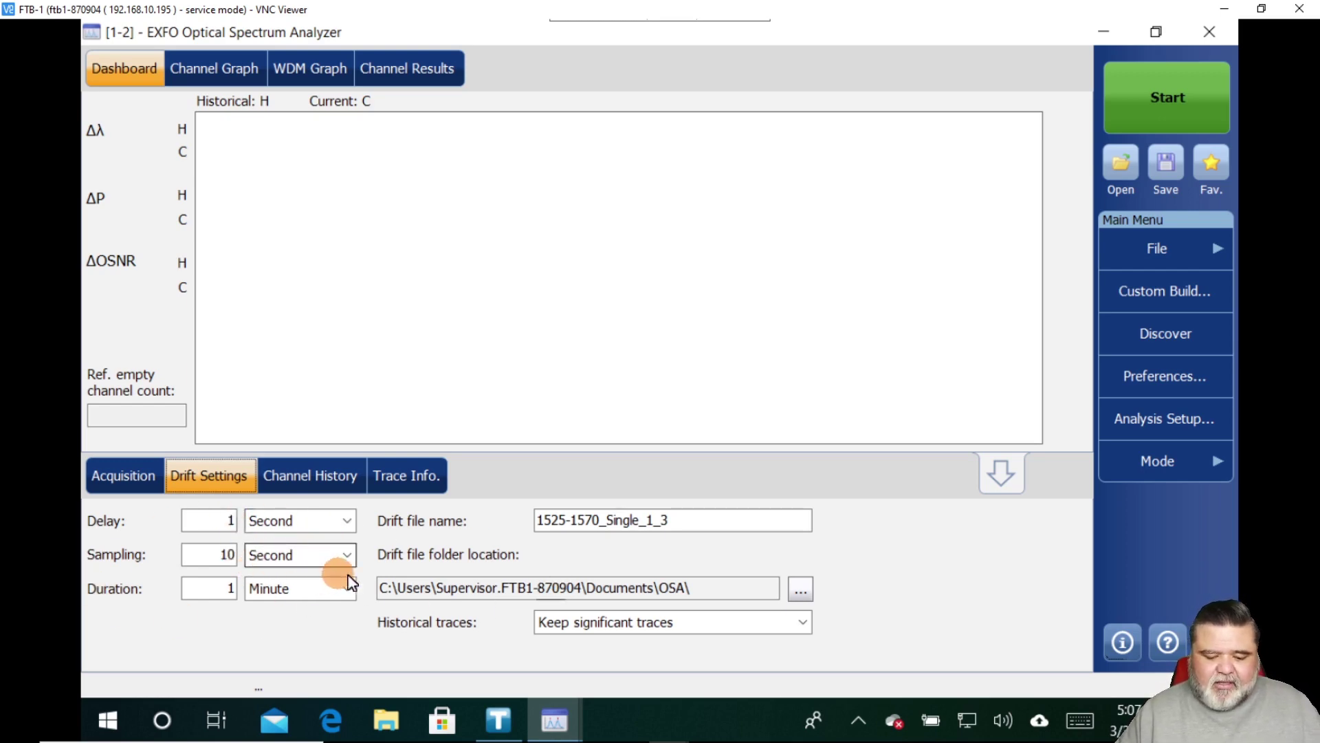
Start the one-minute drift run on 1561.408 nm, allowing the existing drift file to be overwritten
click(1152, 98)
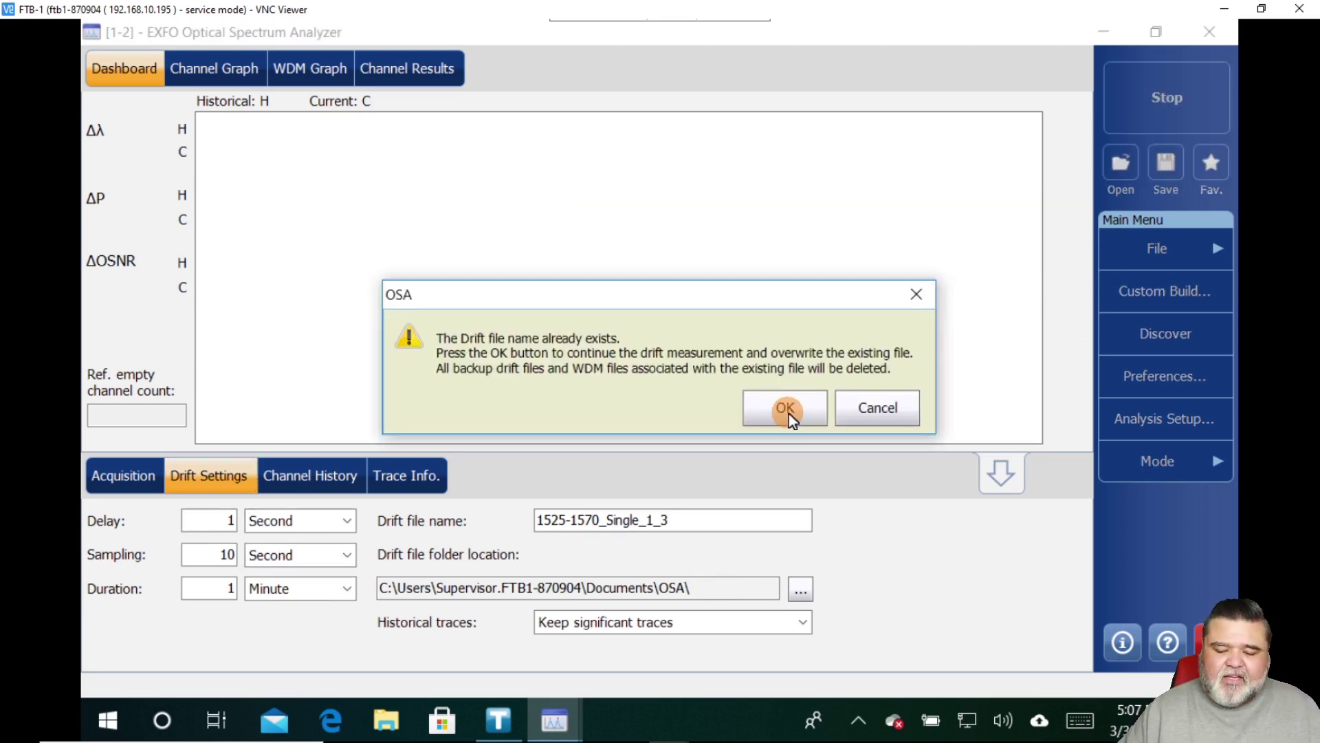
click(788, 411)
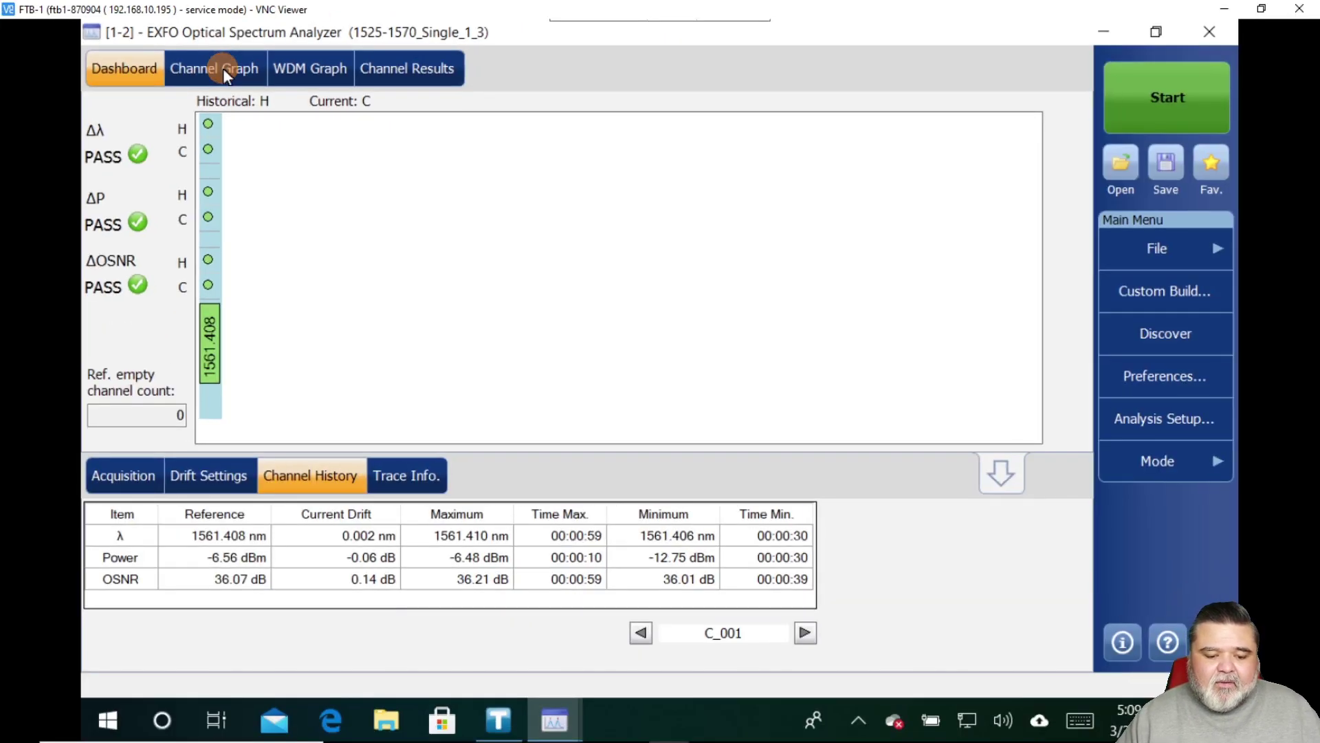
Graph C_001's drift history and inspect the power dip at -12.75 dBm
click(227, 71)
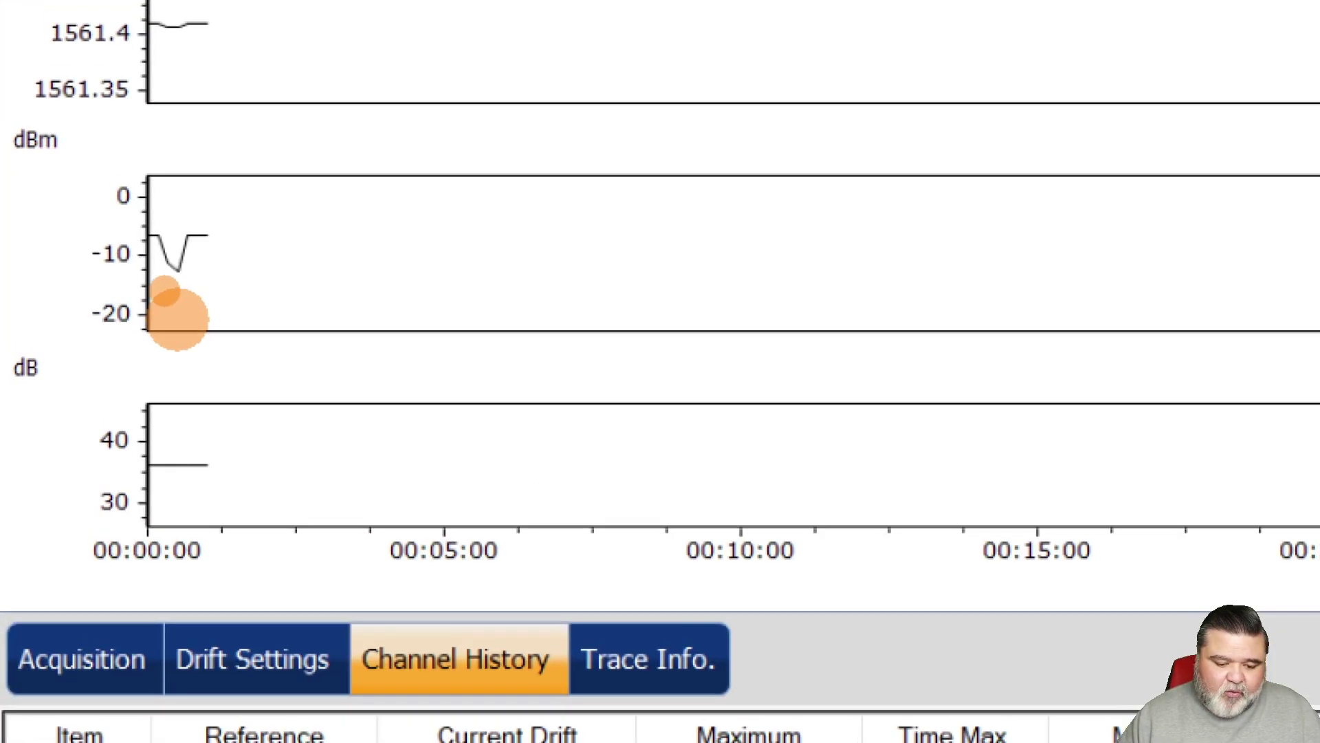
click(169, 284)
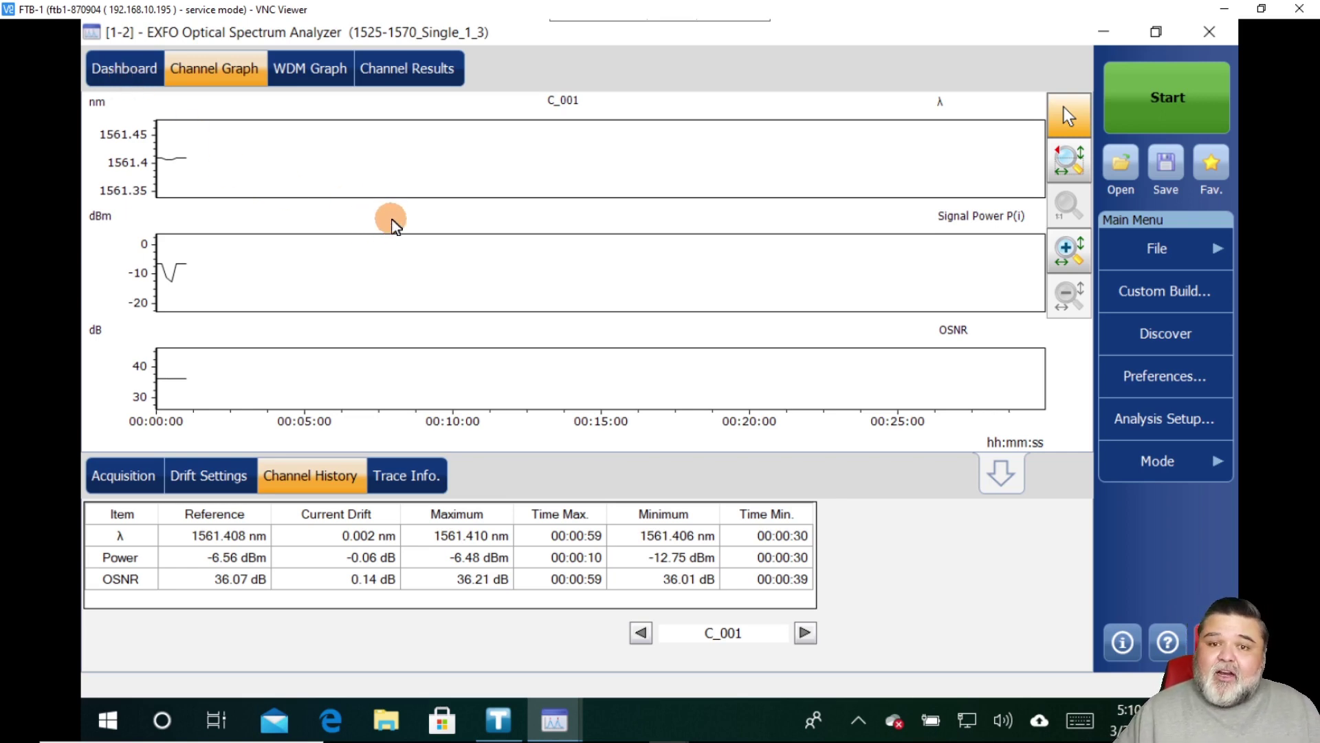
Switch to WDM mode, discover channels, and list C_001 results: 1561.408 nm, -6.59 dBm, OSNR 46.96 dB
click(134, 76)
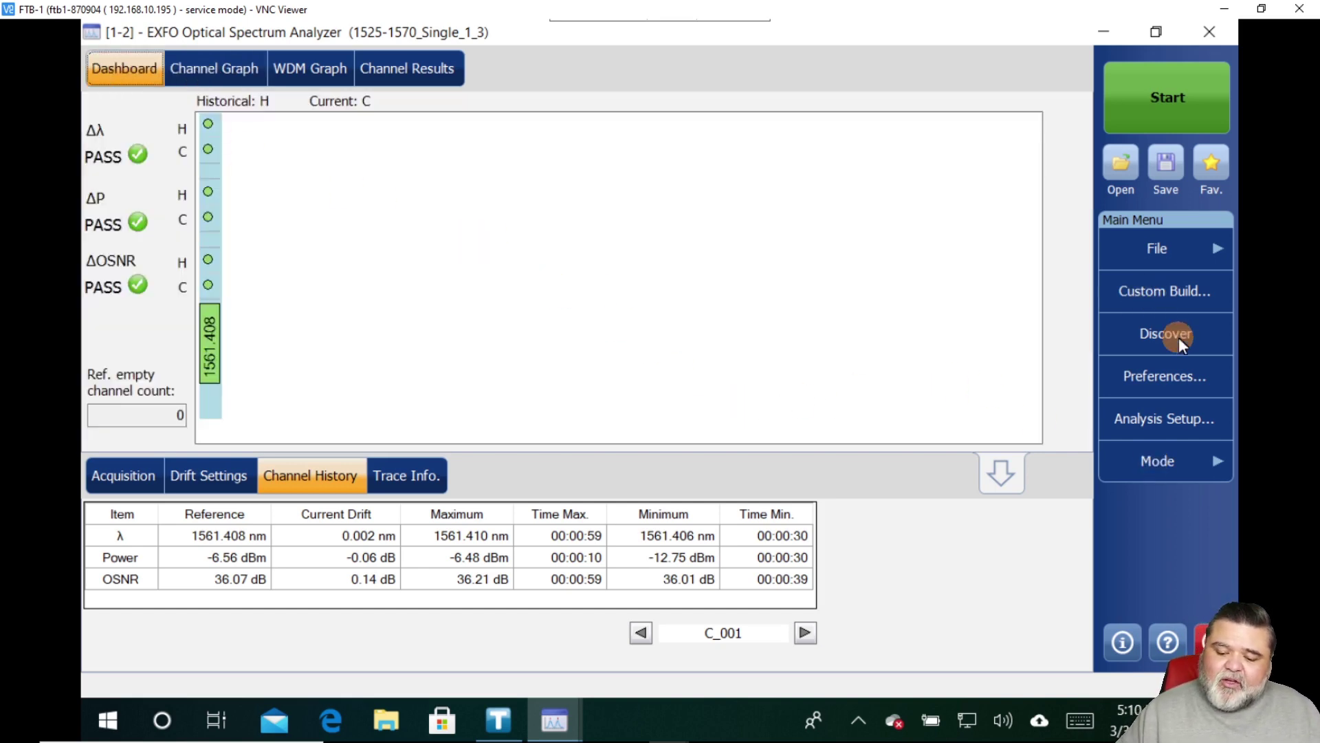
click(1198, 468)
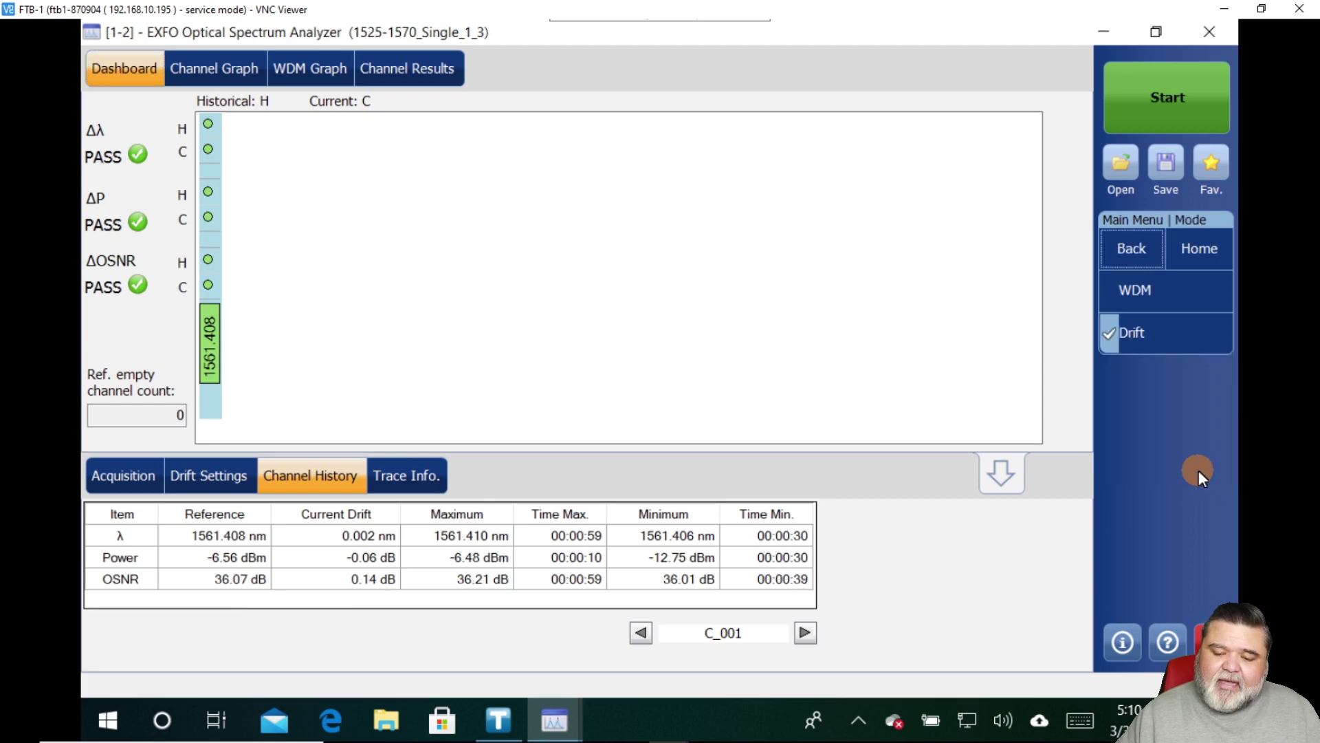
click(1157, 296)
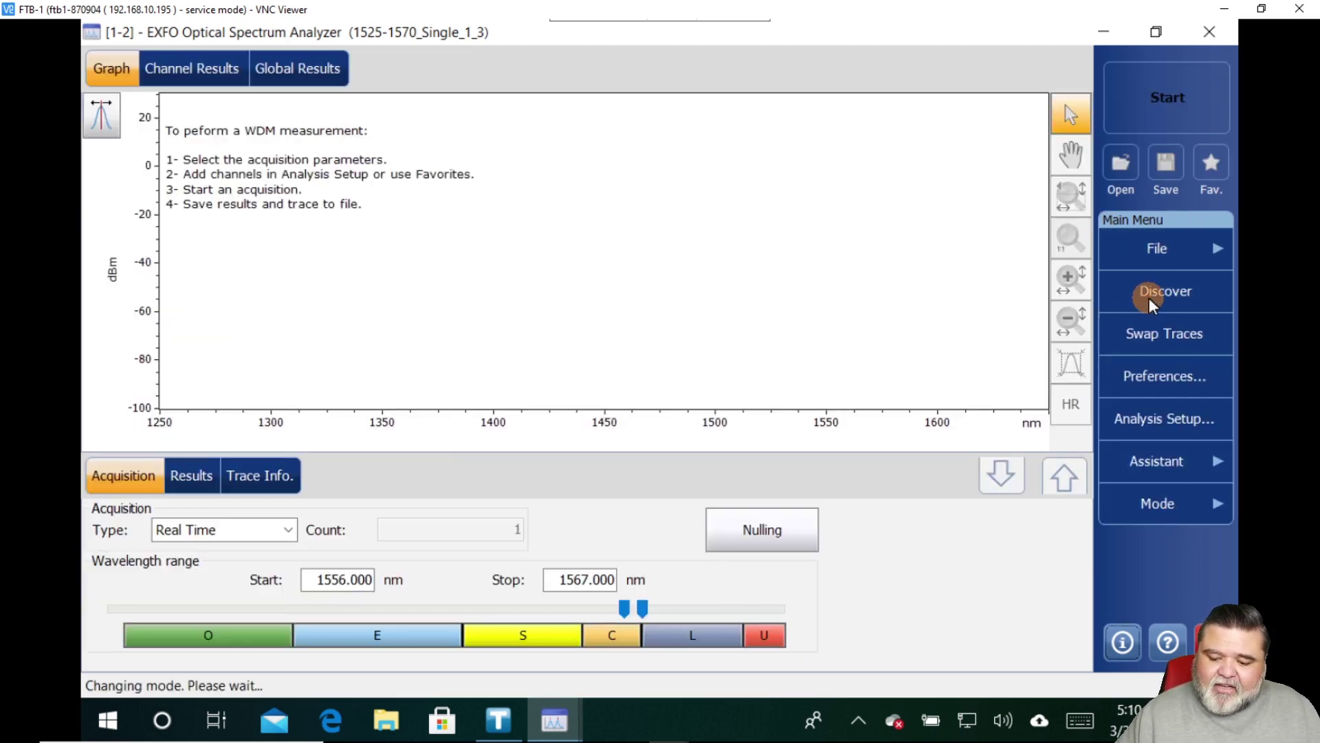
click(1152, 301)
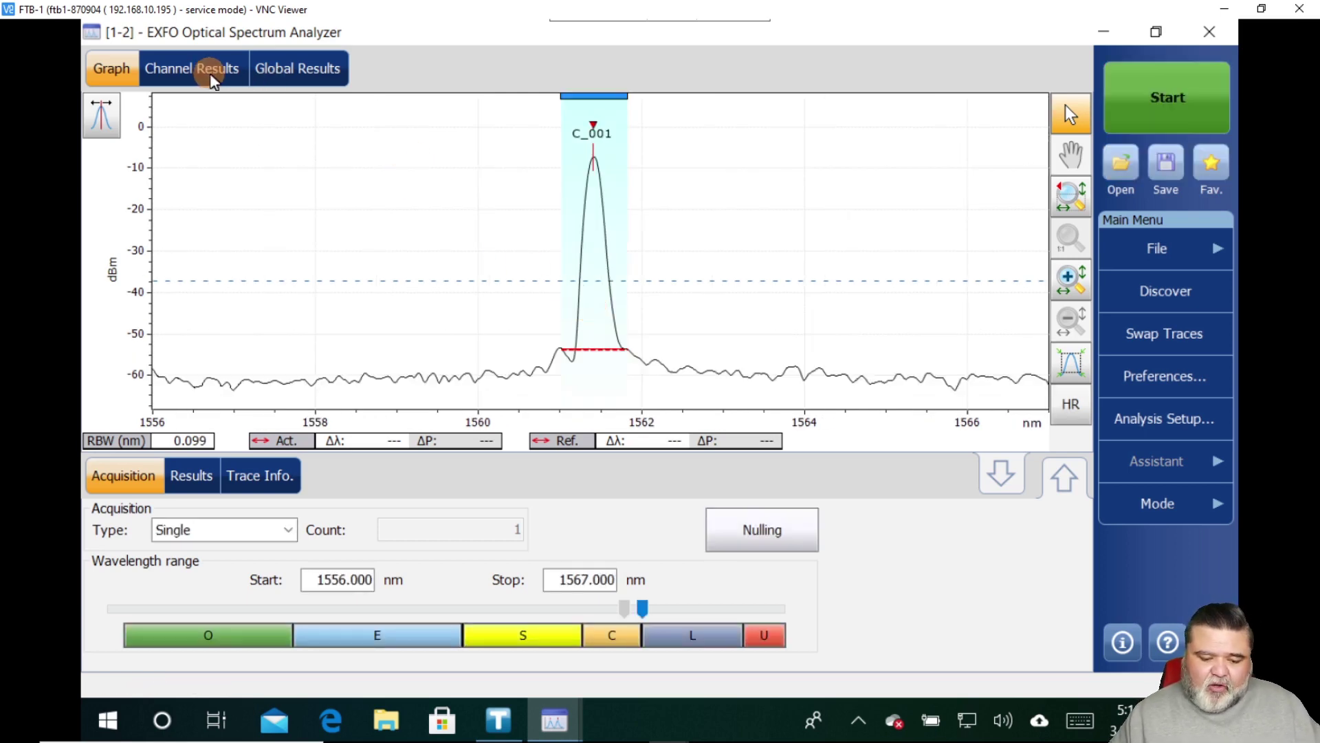
click(217, 477)
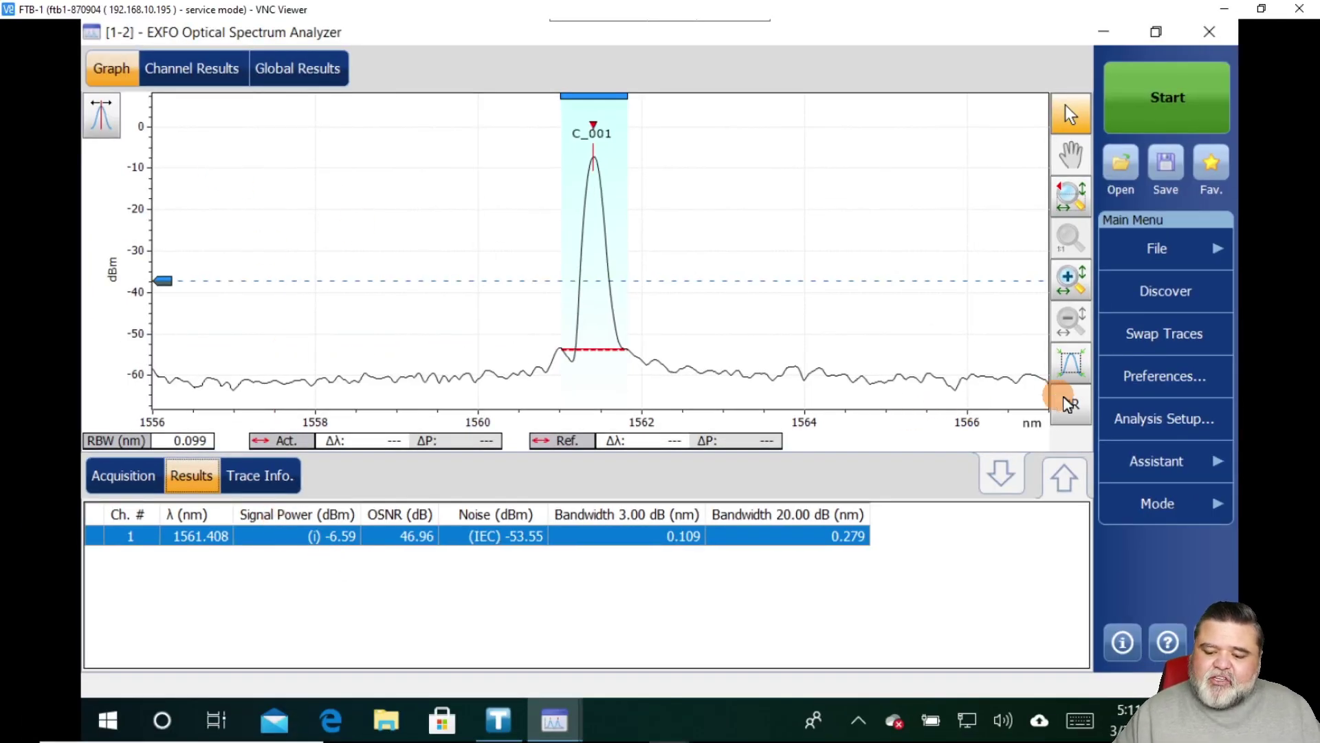
click(1150, 379)
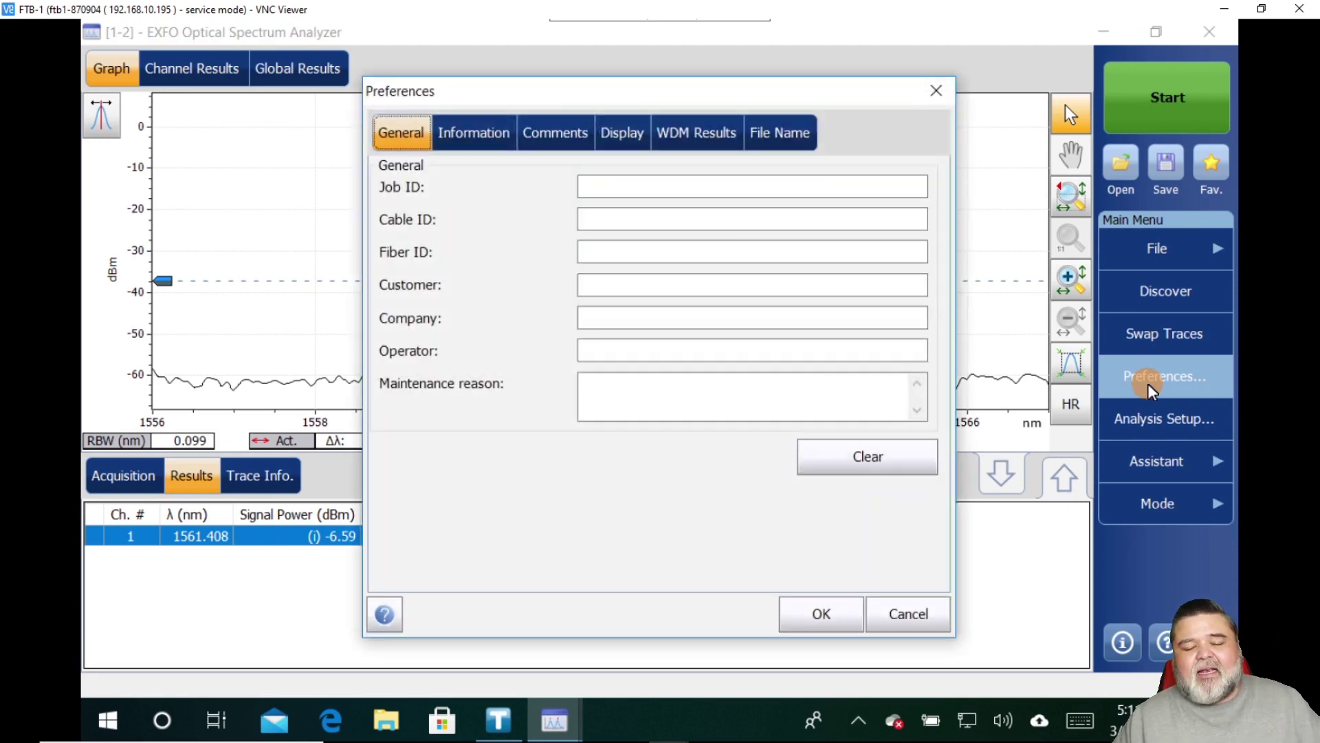
click(689, 221)
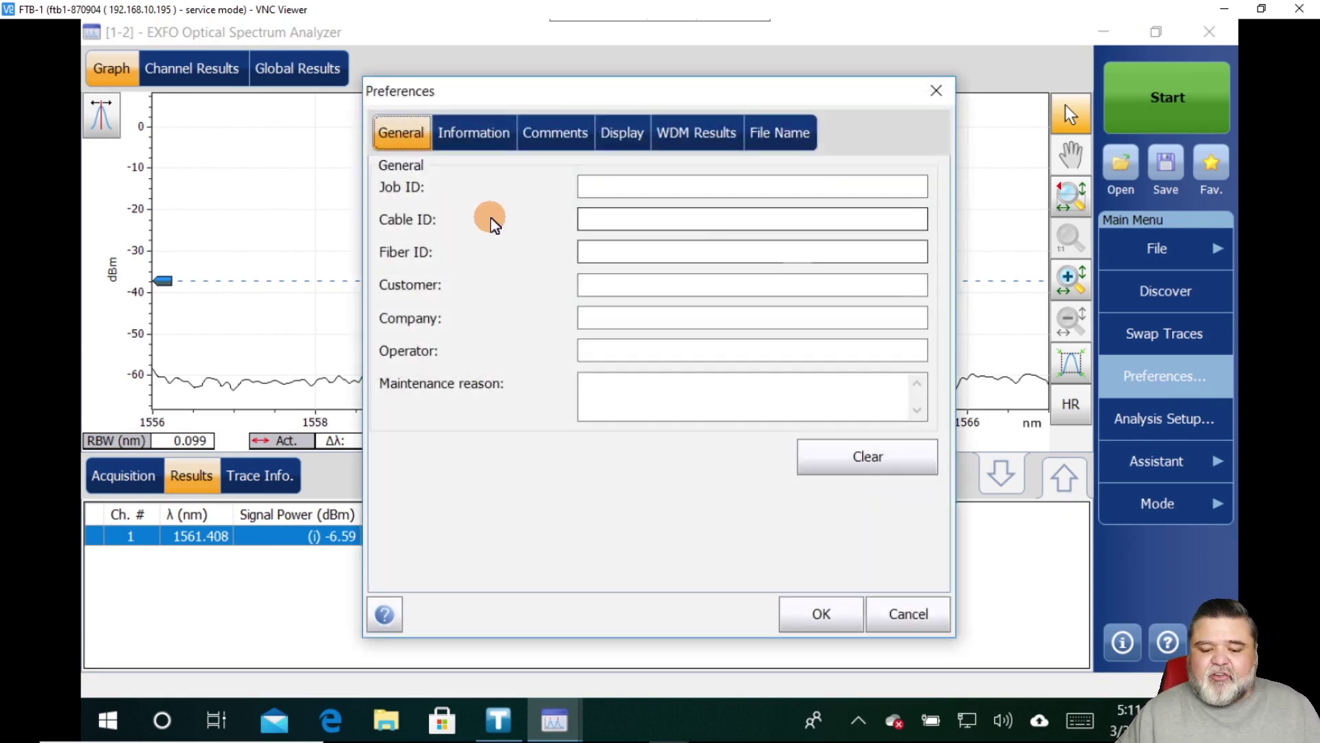
click(623, 134)
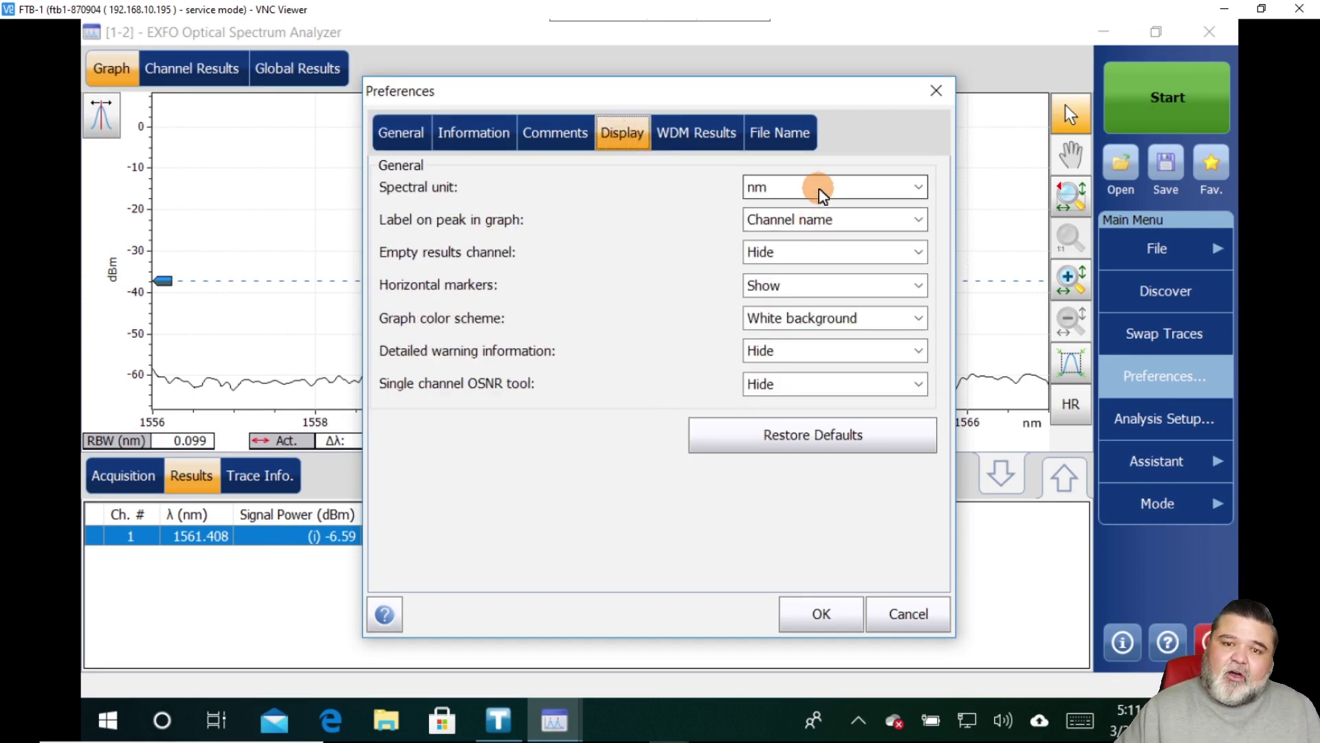
click(842, 218)
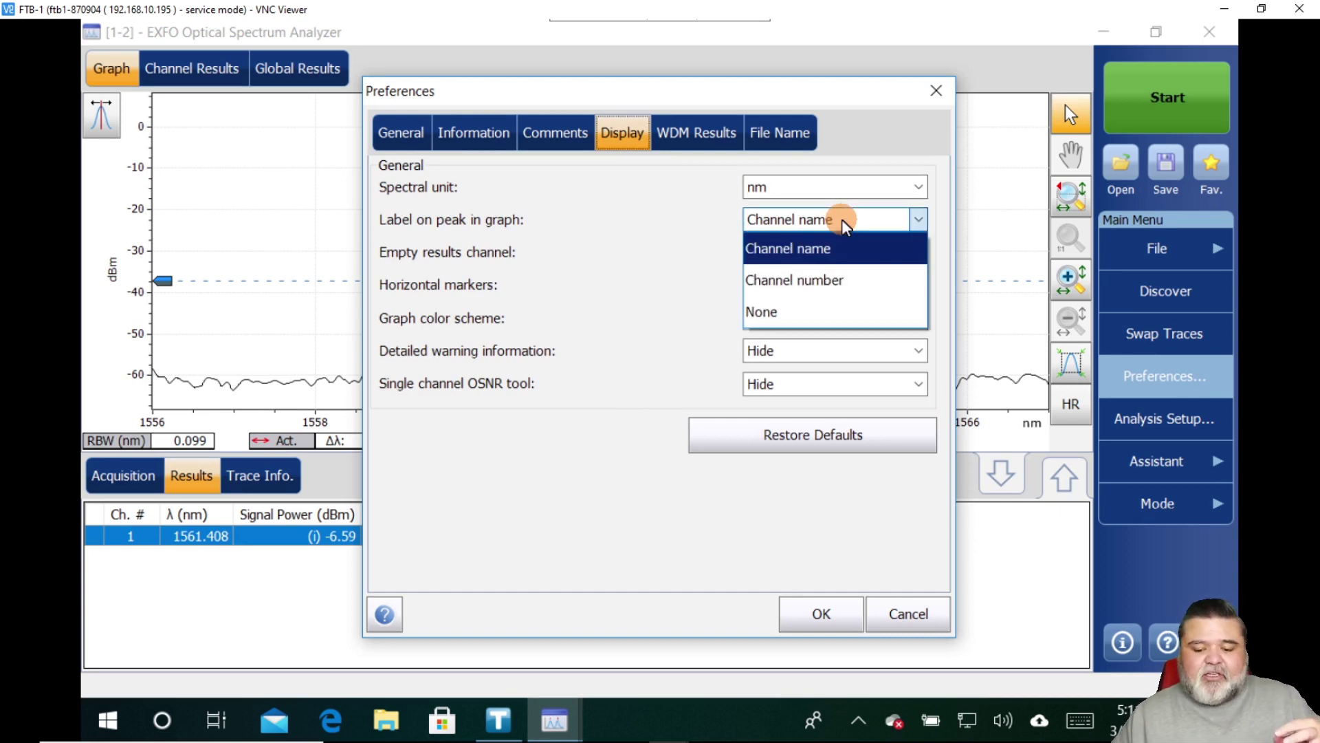
click(701, 260)
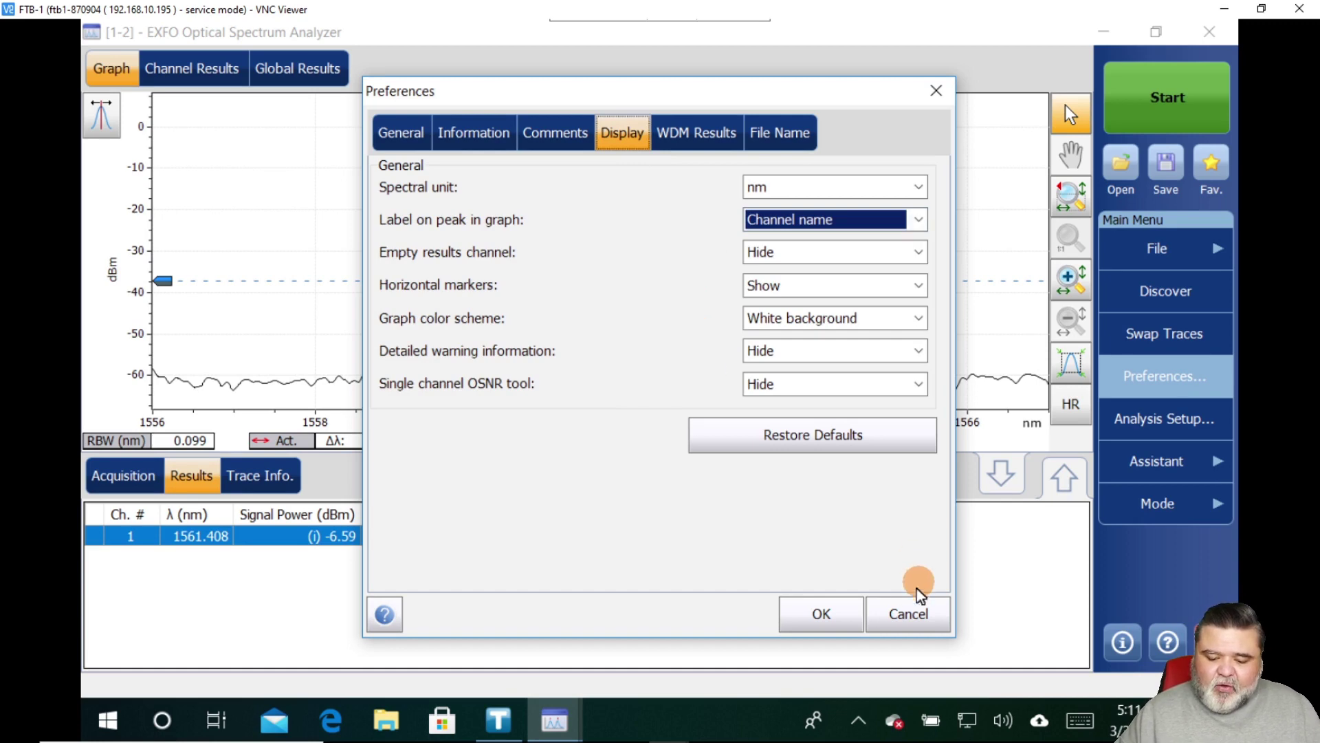
click(913, 612)
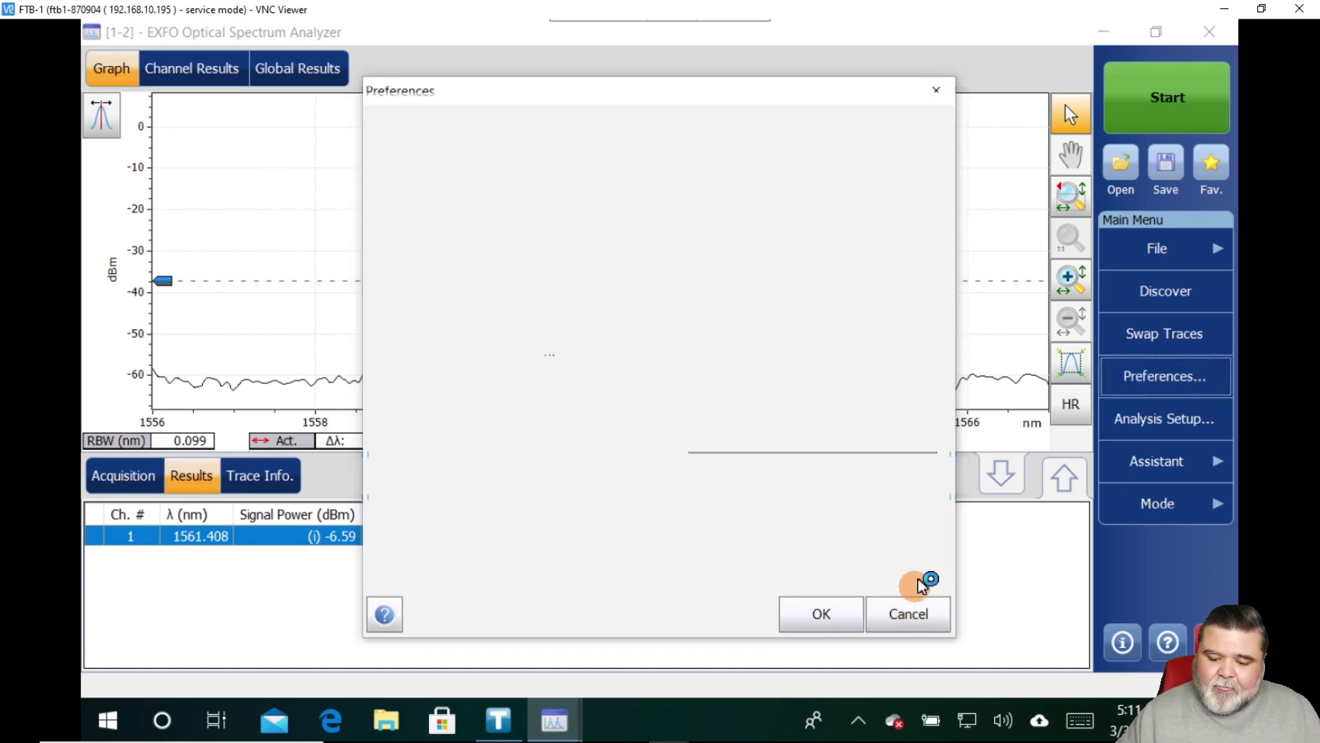
Review Analysis Setup defaults: 100.0 GHz channel width, integrated signal power, 0.100 nm OSNR RBW
click(1145, 419)
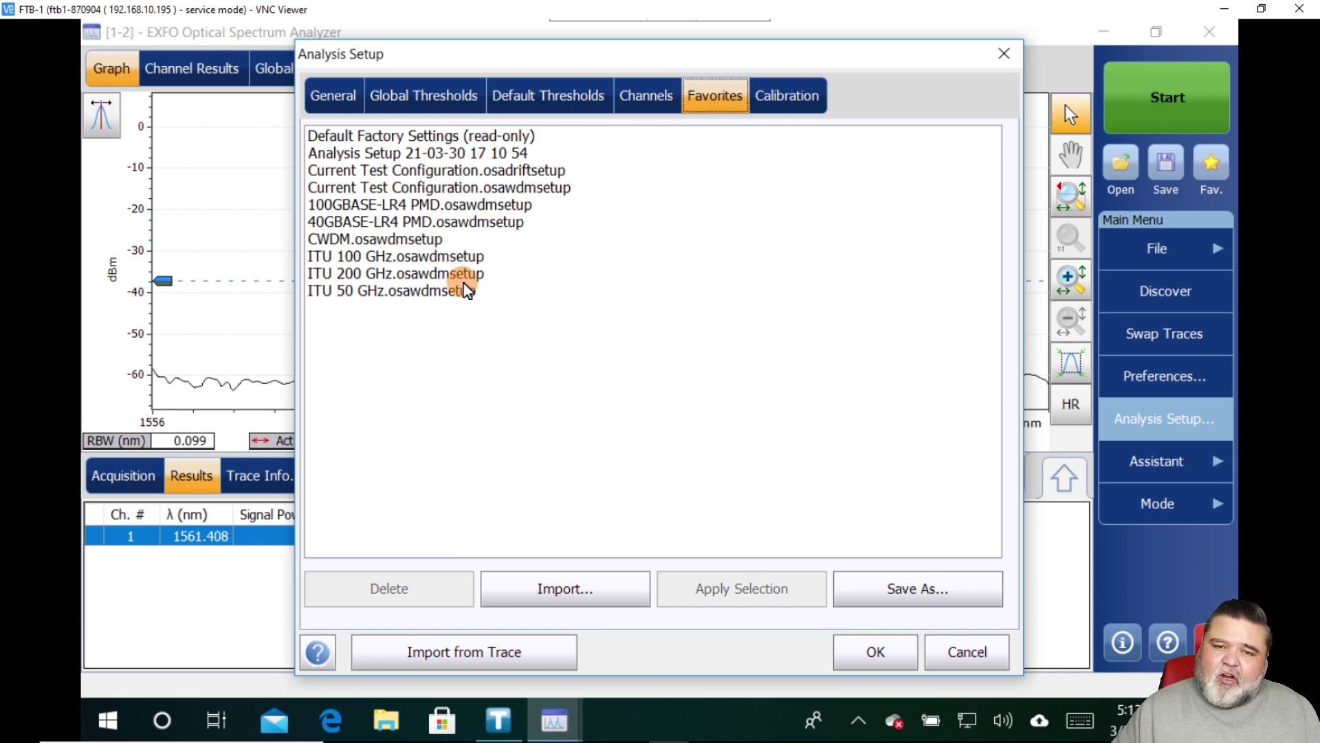
click(343, 96)
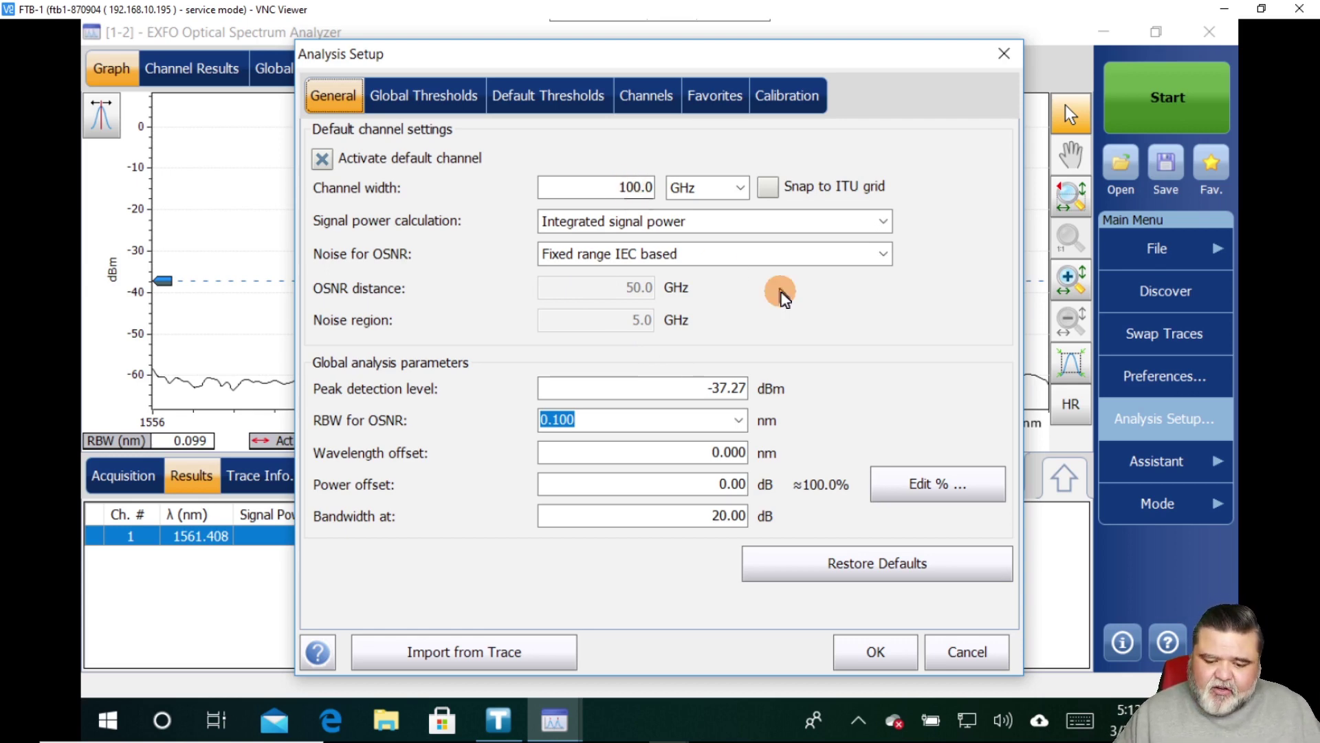
click(882, 222)
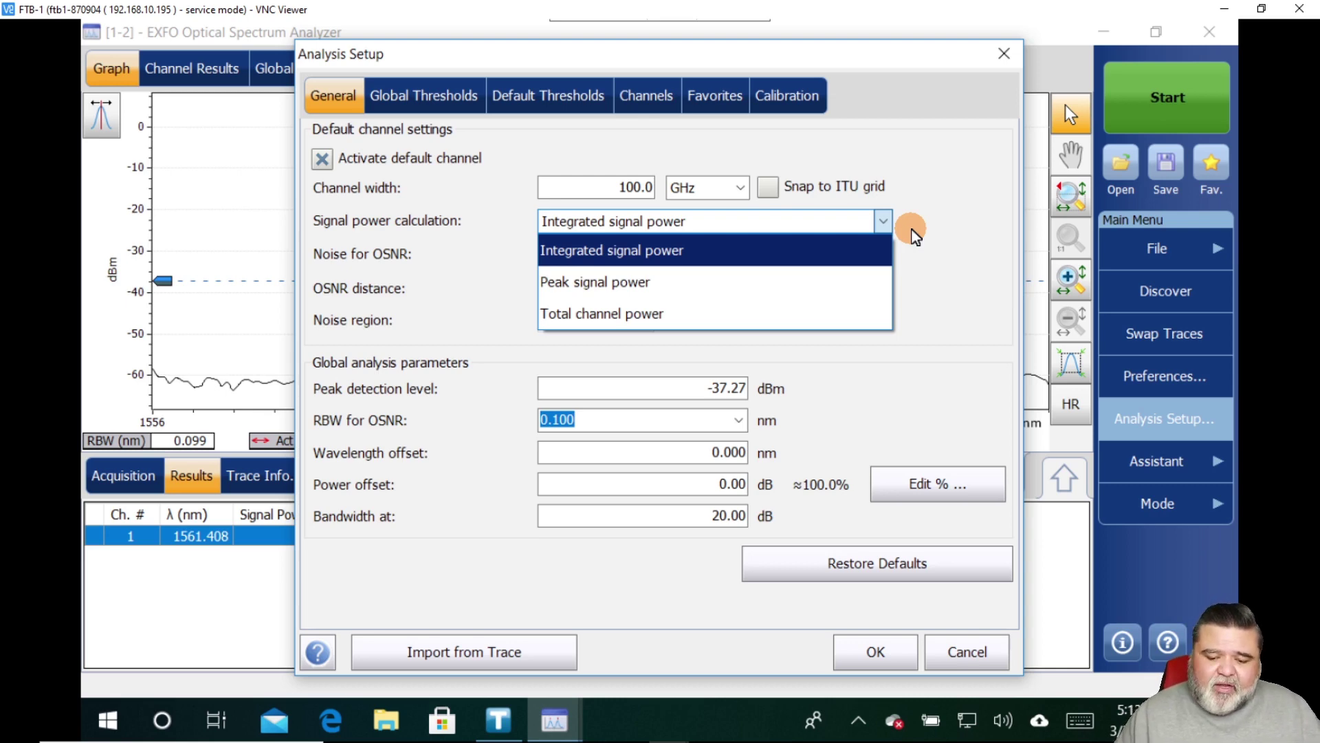
click(948, 282)
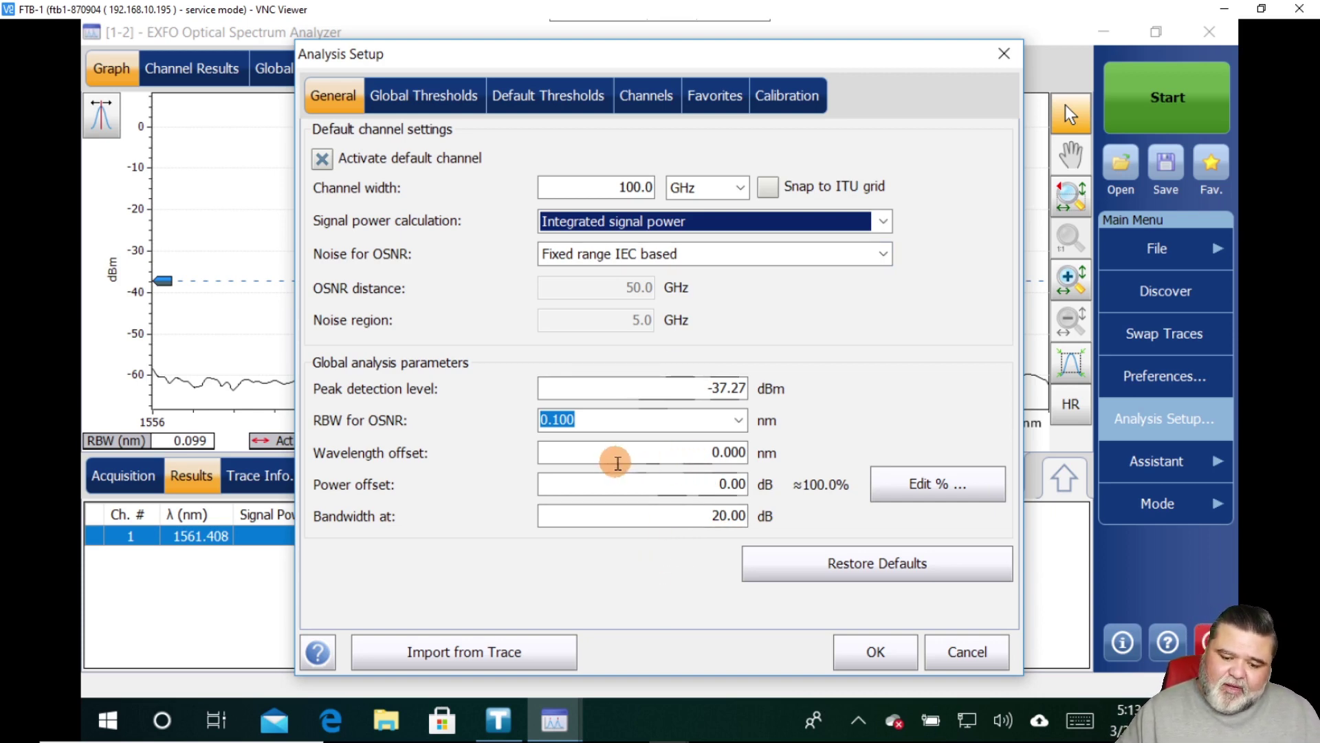
click(717, 96)
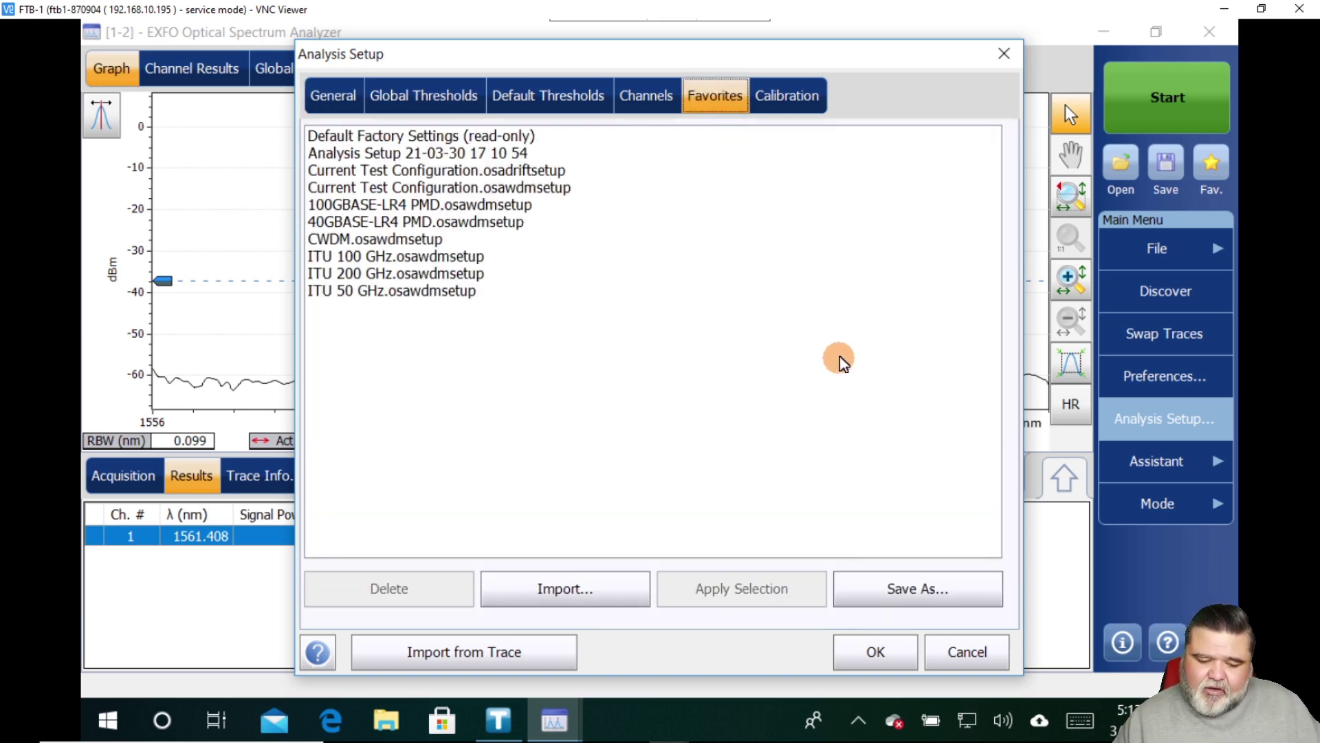
click(336, 103)
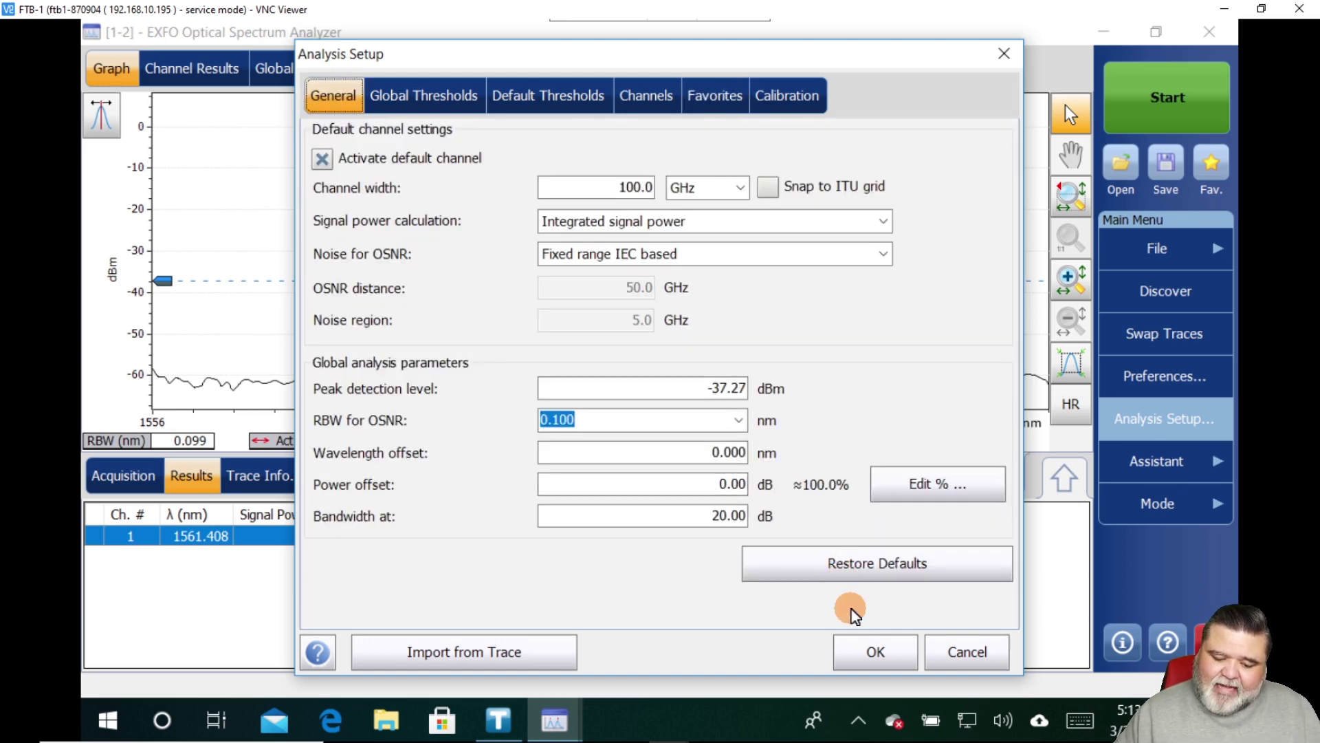
Cancel Analysis Setup and view C_001 channel results: 1561.408 nm, -6.59 dBm, OSNR 46.96 dB
click(963, 653)
click(209, 78)
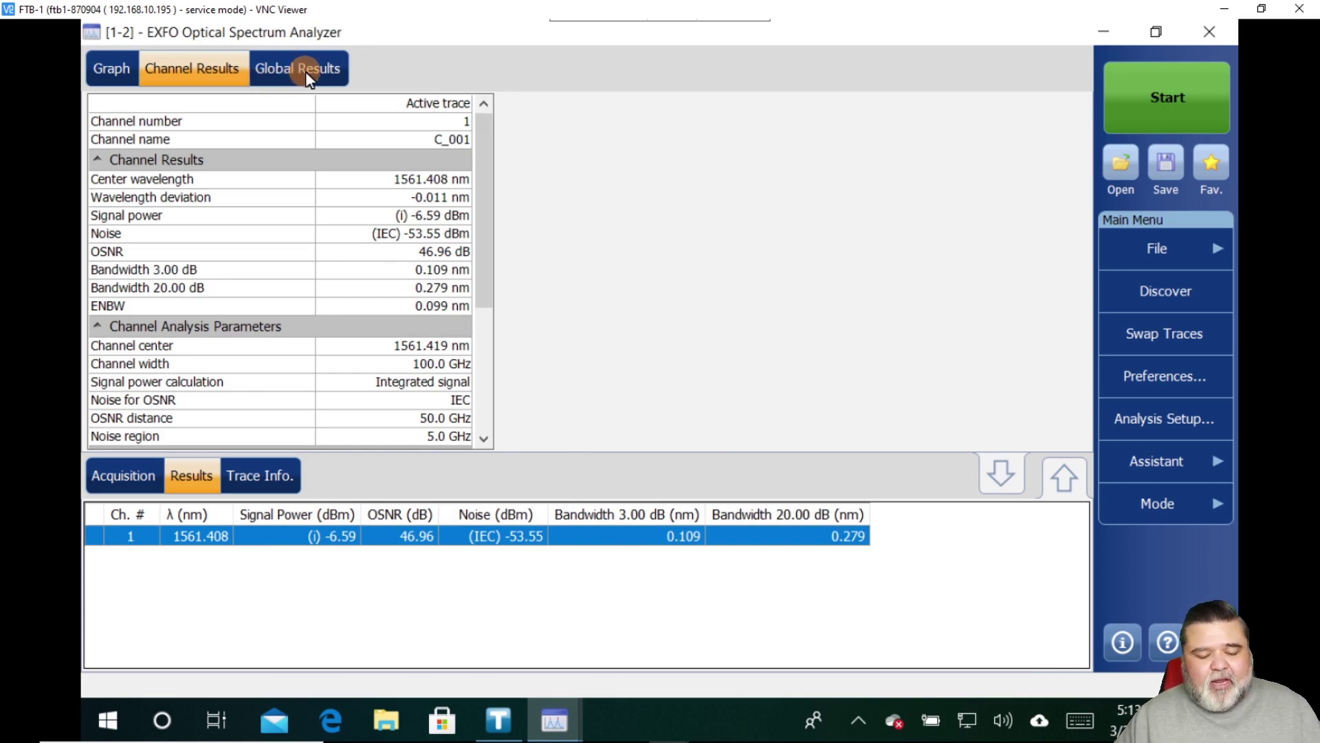
click(108, 72)
double_click(418, 206)
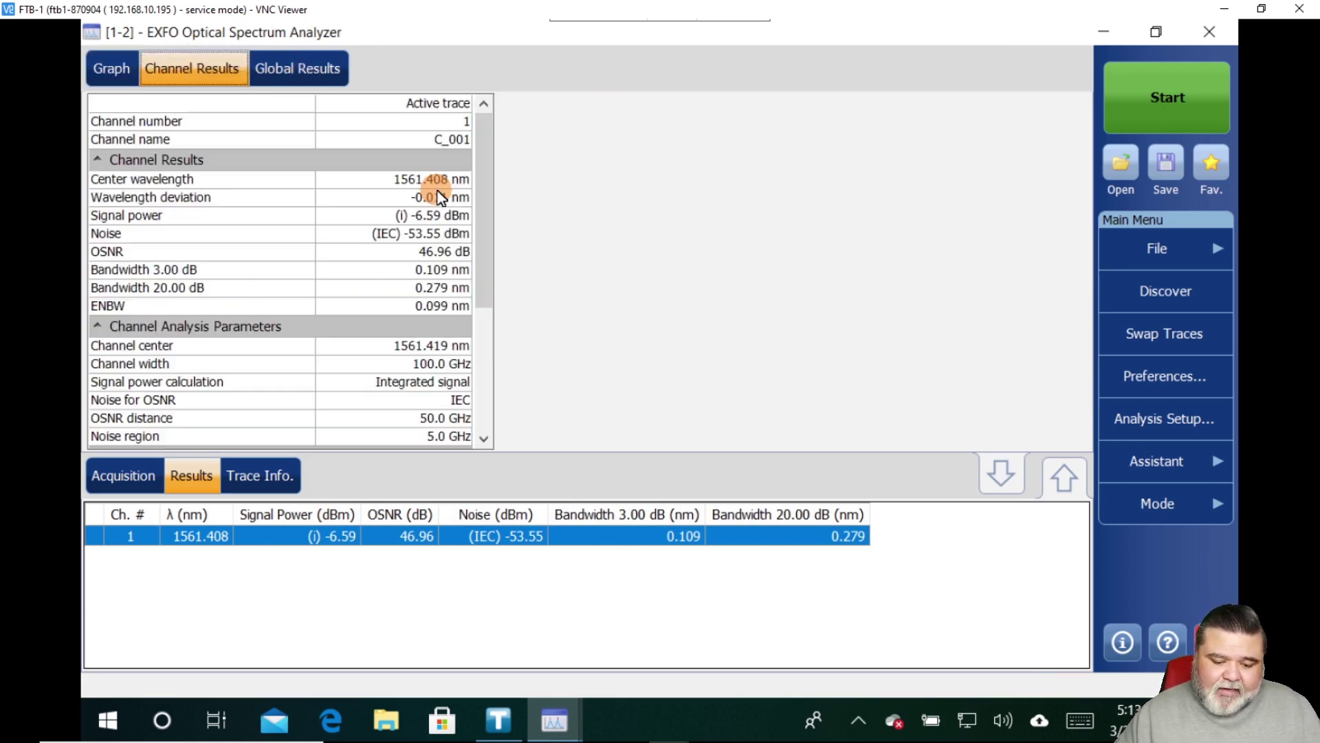